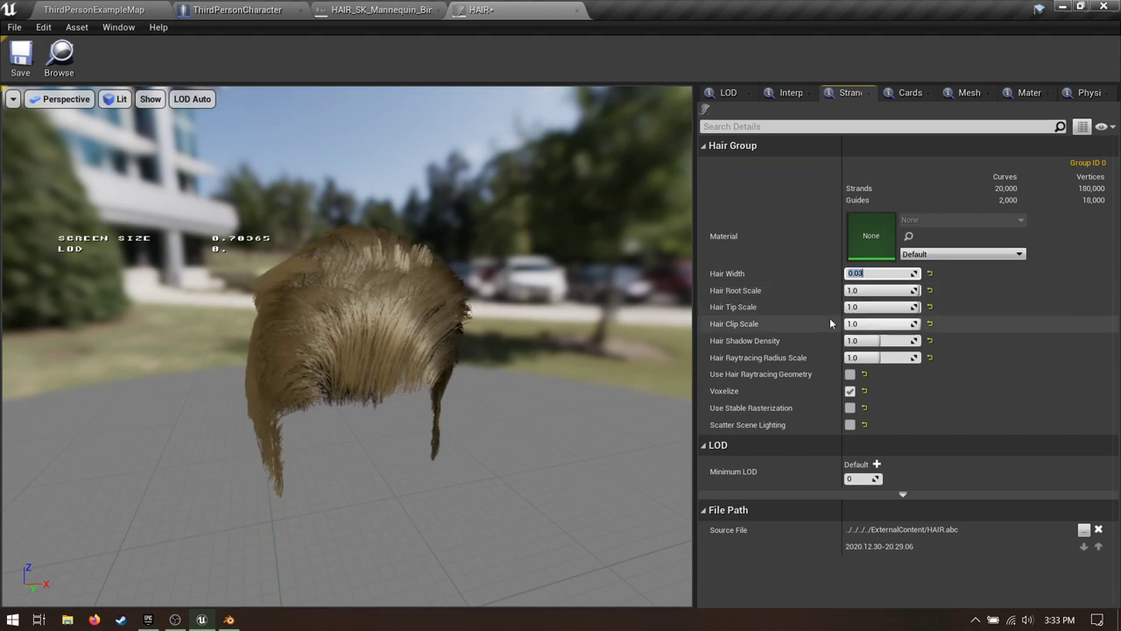
Launch Unreal Engine 4.26.0 and choose the Third Person template for a new project.
{"action": "left_click", "coordinate": [854, 274]}
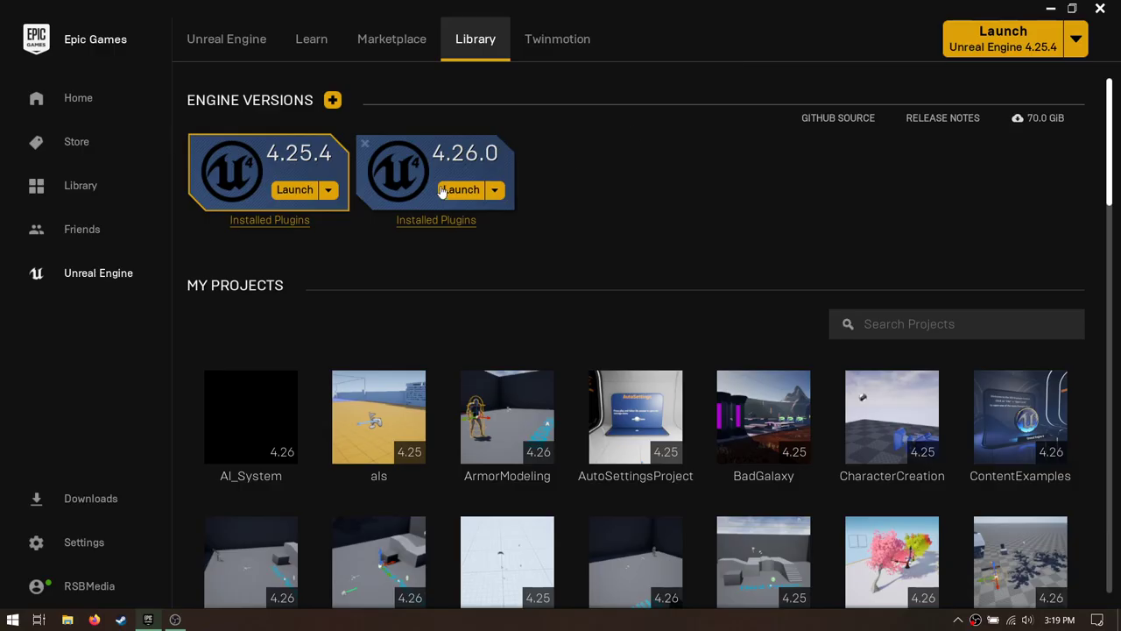
{"action": "left_click", "coordinate": [460, 189]}
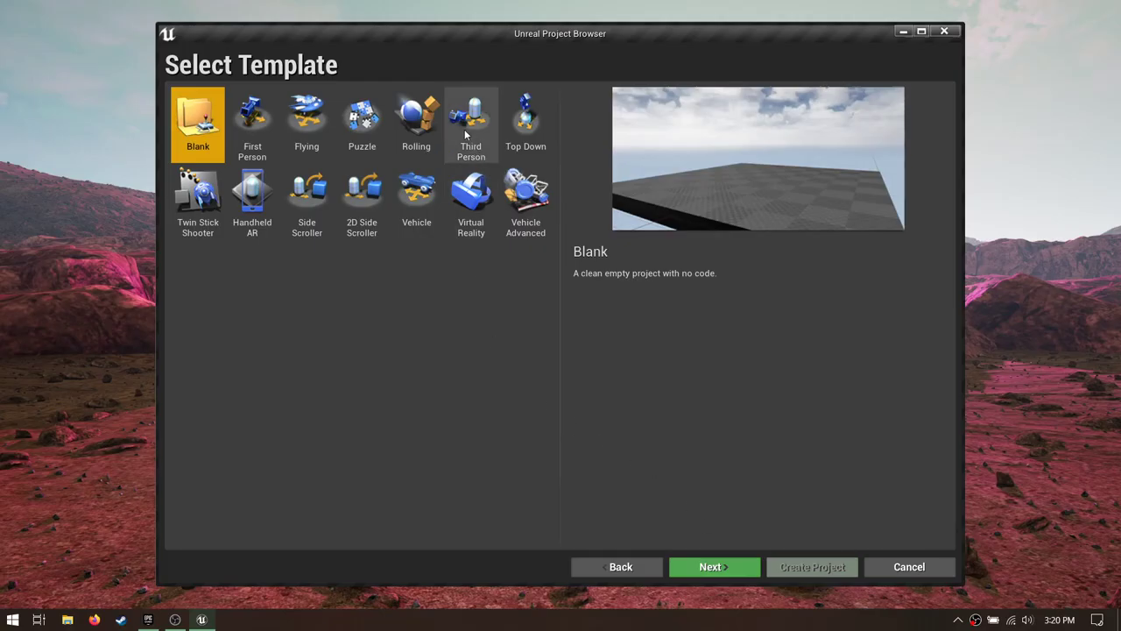
{"action": "left_click", "coordinate": [477, 122]}
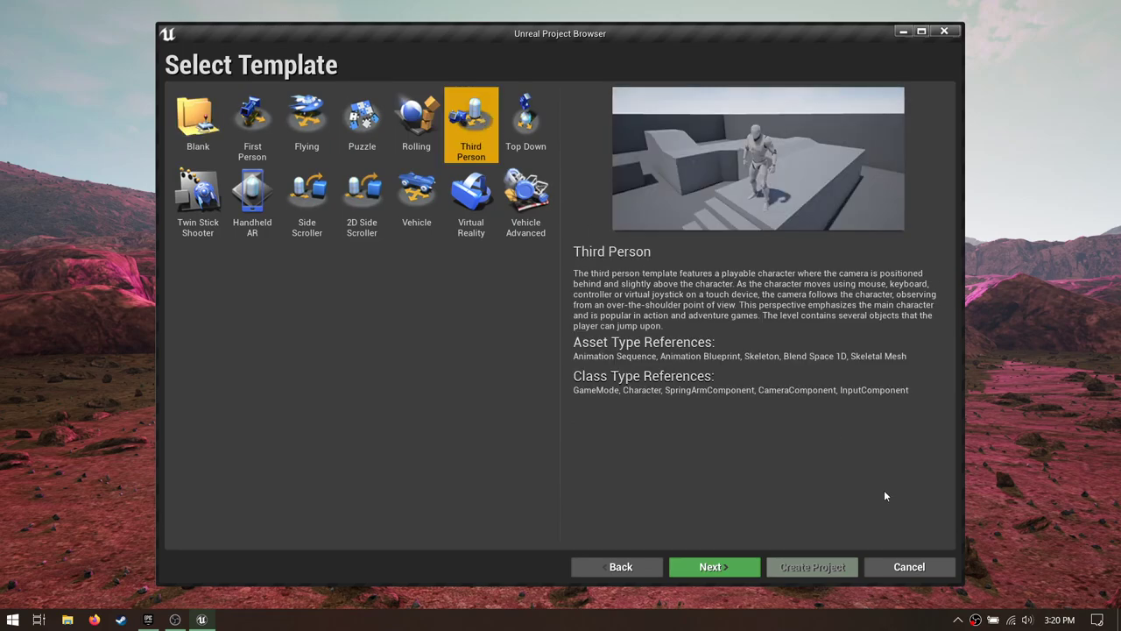
Name the new project HAIR and enable the Groom plugin from the Plugins window.
{"action": "left_click", "coordinate": [715, 566]}
{"action": "type", "text": "HAIR"}
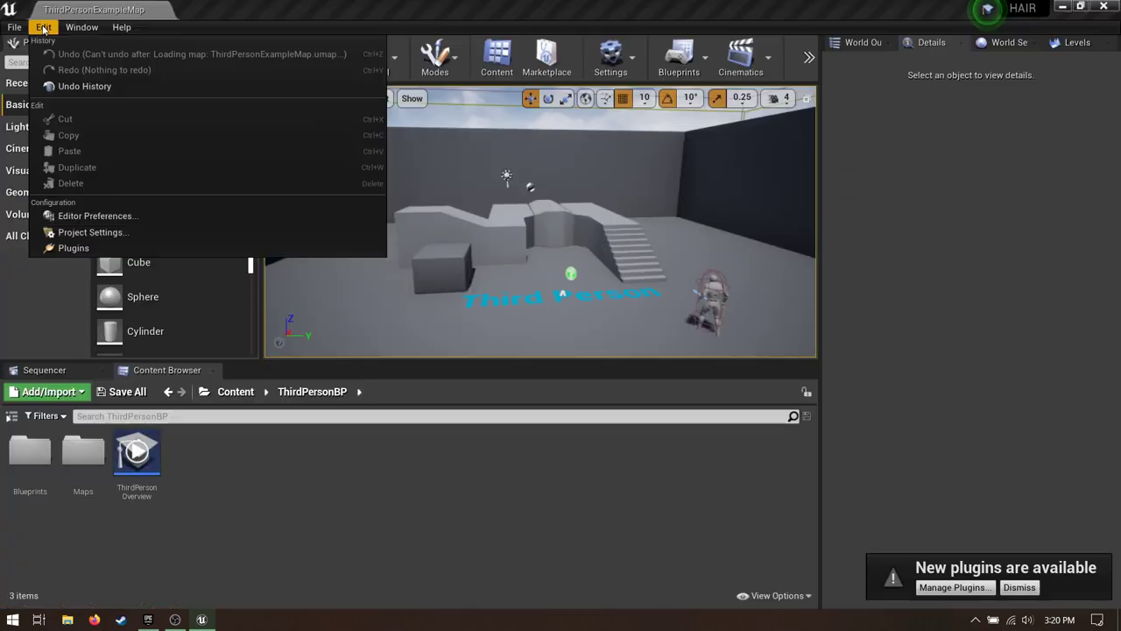
{"action": "left_click", "coordinate": [96, 245]}
{"action": "left_click", "coordinate": [735, 31]}
{"action": "type", "text": "groom"}
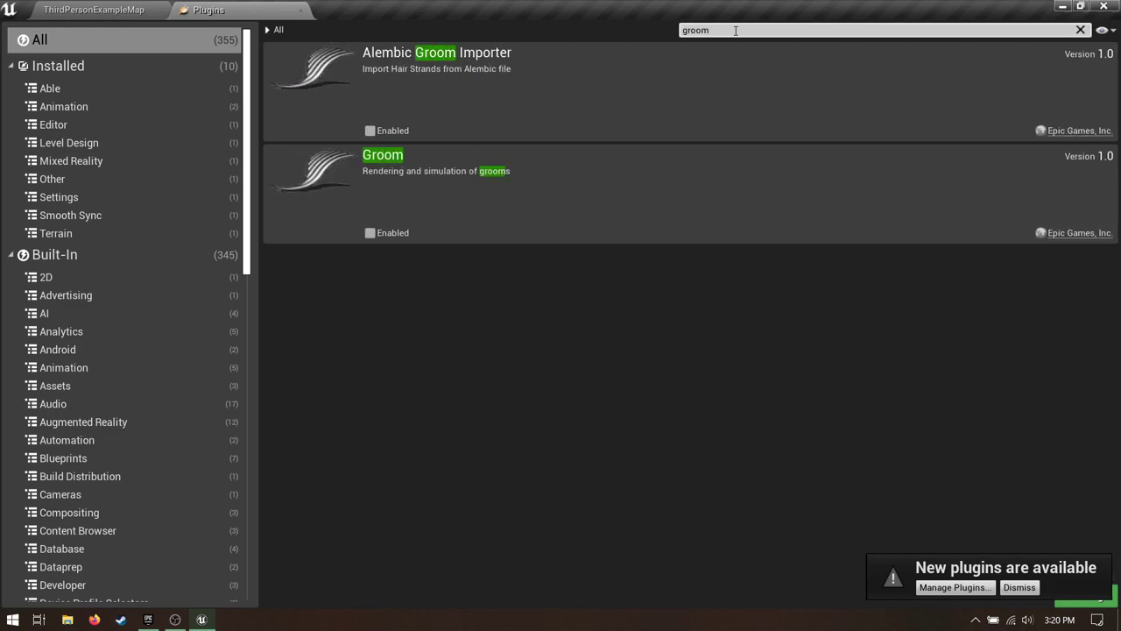
{"action": "left_click", "coordinate": [370, 130]}
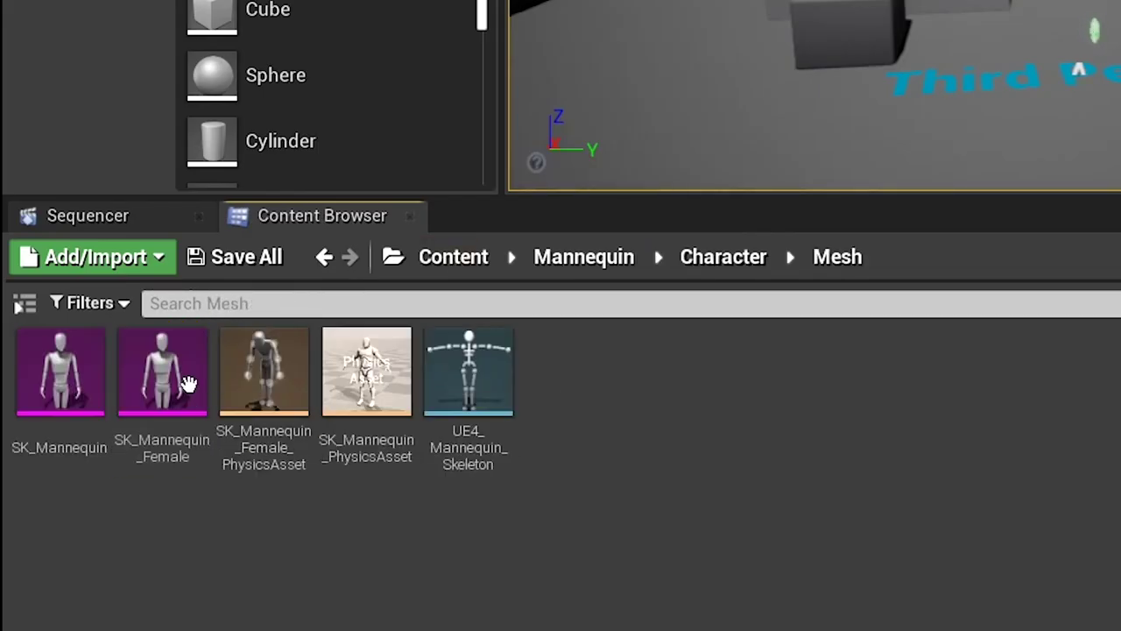
Start exporting SK_Mannequin and create and open a new ExternalContent folder in HAIR.
{"action": "right_click", "coordinate": [59, 372]}
{"action": "mouse_move", "coordinate": [242, 231]}
{"action": "left_click", "coordinate": [584, 348]}
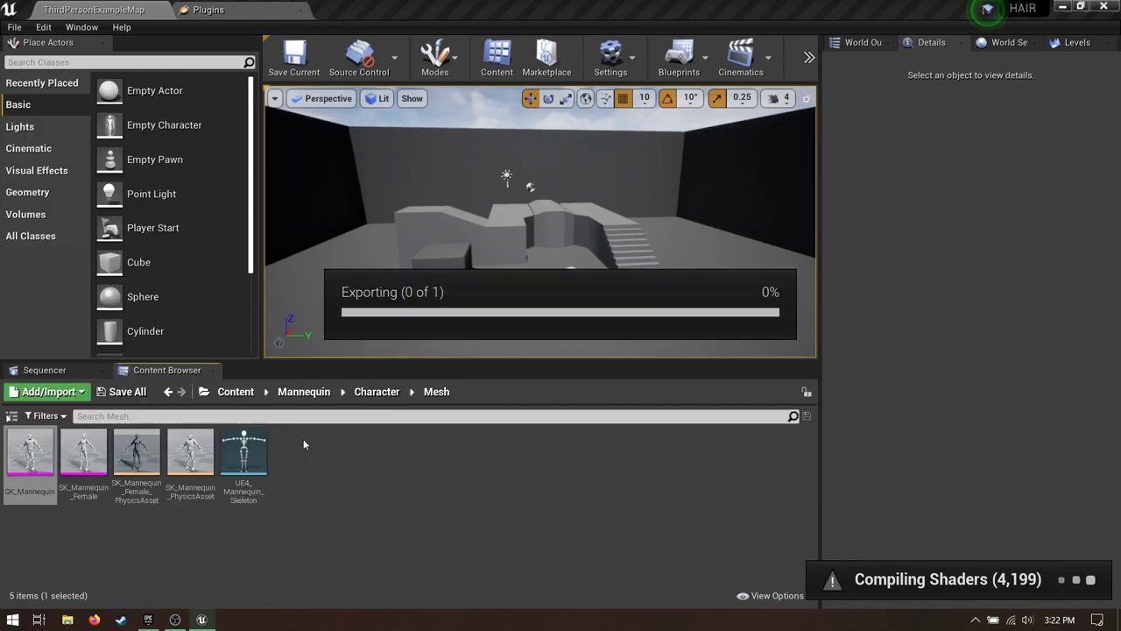
{"action": "left_click", "coordinate": [128, 89]}
{"action": "left_click", "coordinate": [158, 116]}
{"action": "type", "text": "ExternalConte"}
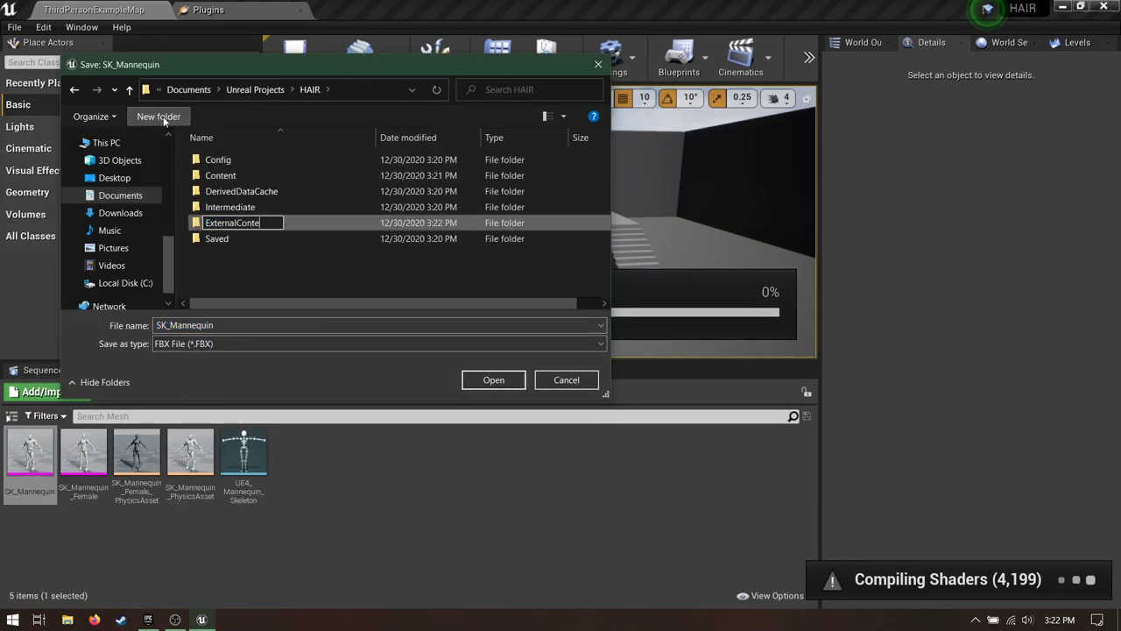
{"action": "type", "text": "nt"}
{"action": "key", "text": "Return"}
{"action": "double_click", "coordinate": [292, 209]}
Save the FBX into ExternalContent with Collision turned off.
{"action": "left_click", "coordinate": [493, 379]}
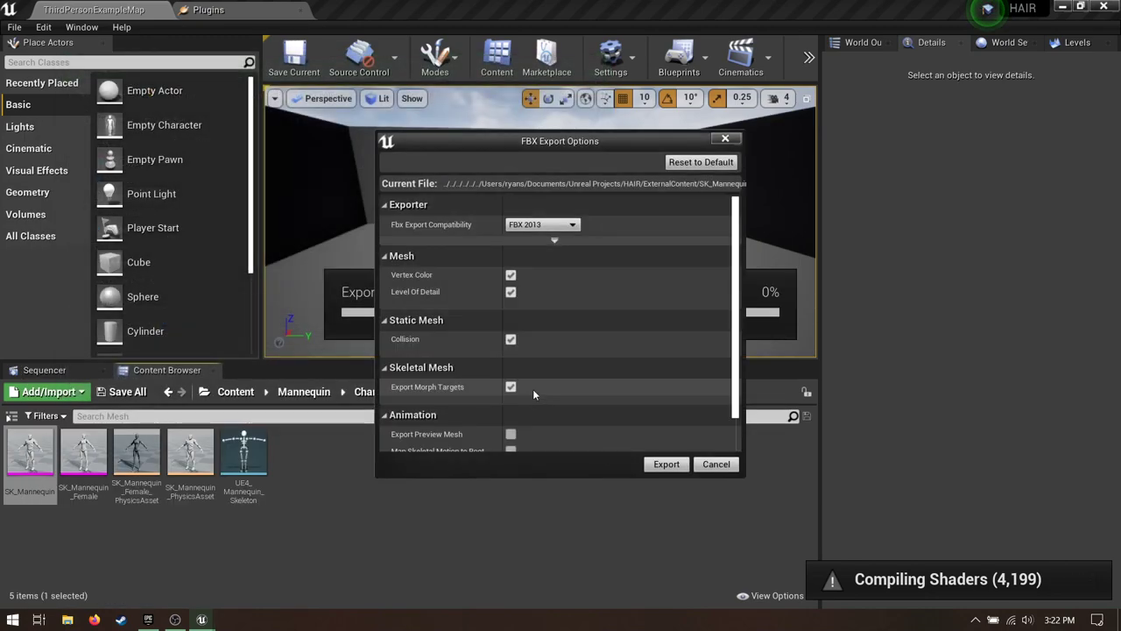
{"action": "left_click", "coordinate": [511, 339]}
{"action": "left_click", "coordinate": [667, 464]}
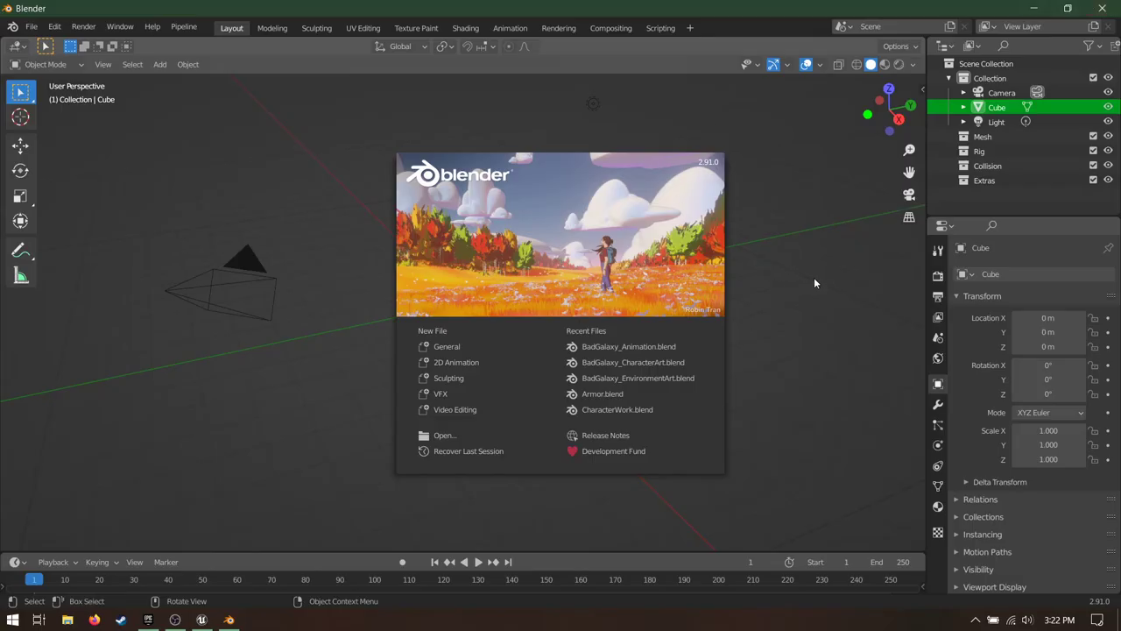
Close the Blender splash screen and delete all default scene objects.
{"action": "left_click", "coordinate": [813, 282]}
{"action": "key", "text": "a"}
{"action": "key", "text": "Delete"}
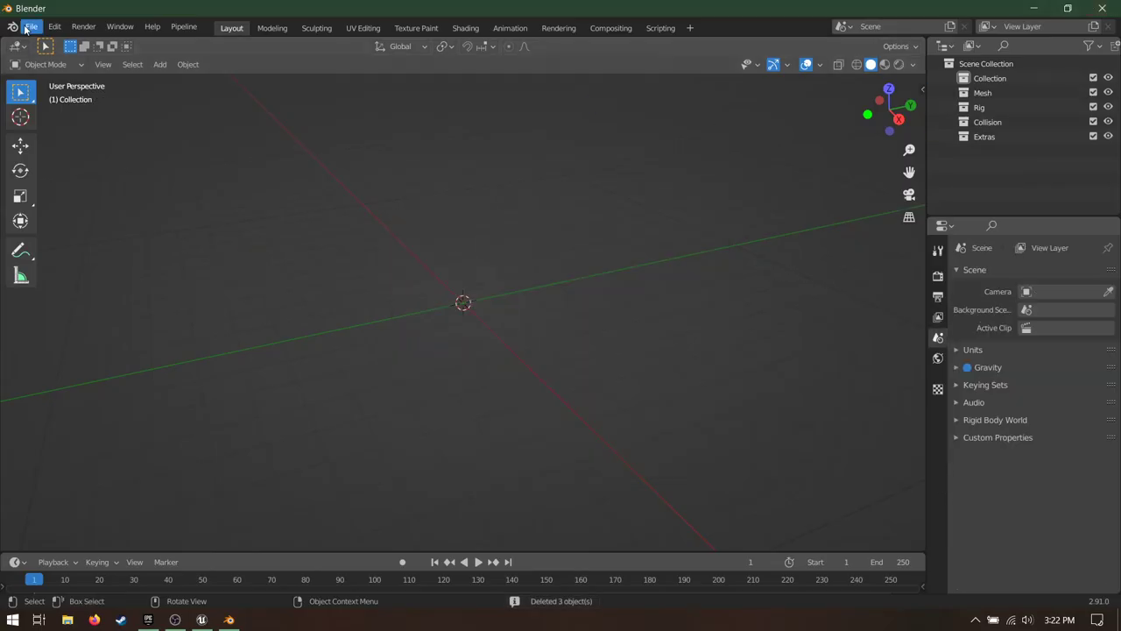
Import SK_Mannequin.FBX and select and frame the SK_Mannequin.001 mesh.
{"action": "left_click", "coordinate": [31, 26]}
{"action": "mouse_move", "coordinate": [107, 226]}
{"action": "left_click", "coordinate": [194, 312]}
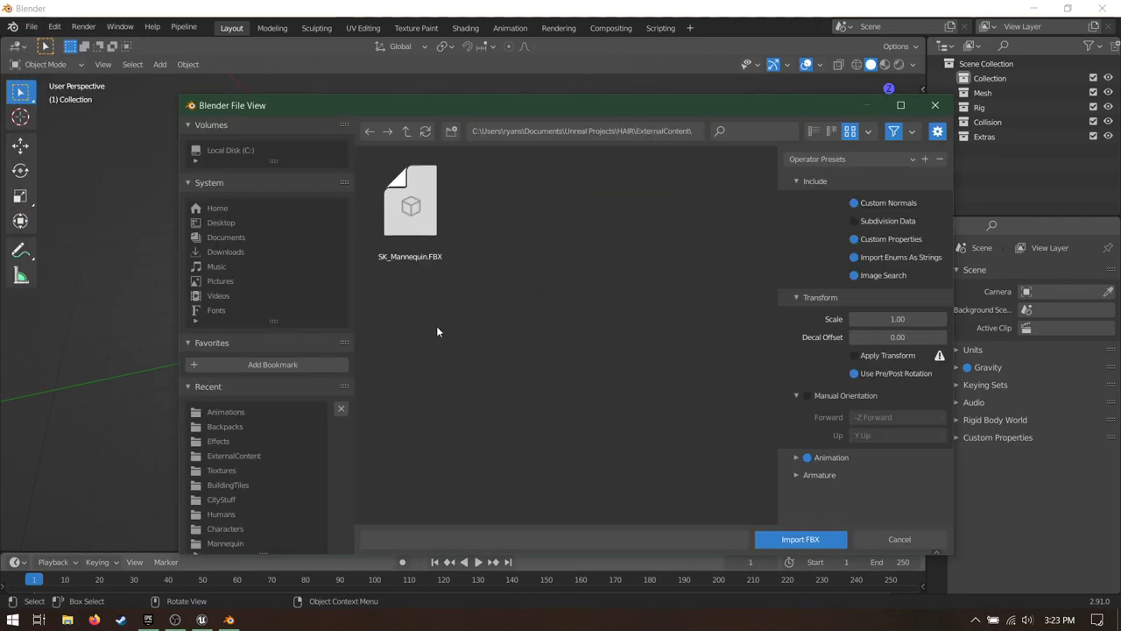
{"action": "left_click", "coordinate": [439, 235]}
{"action": "left_click", "coordinate": [816, 538]}
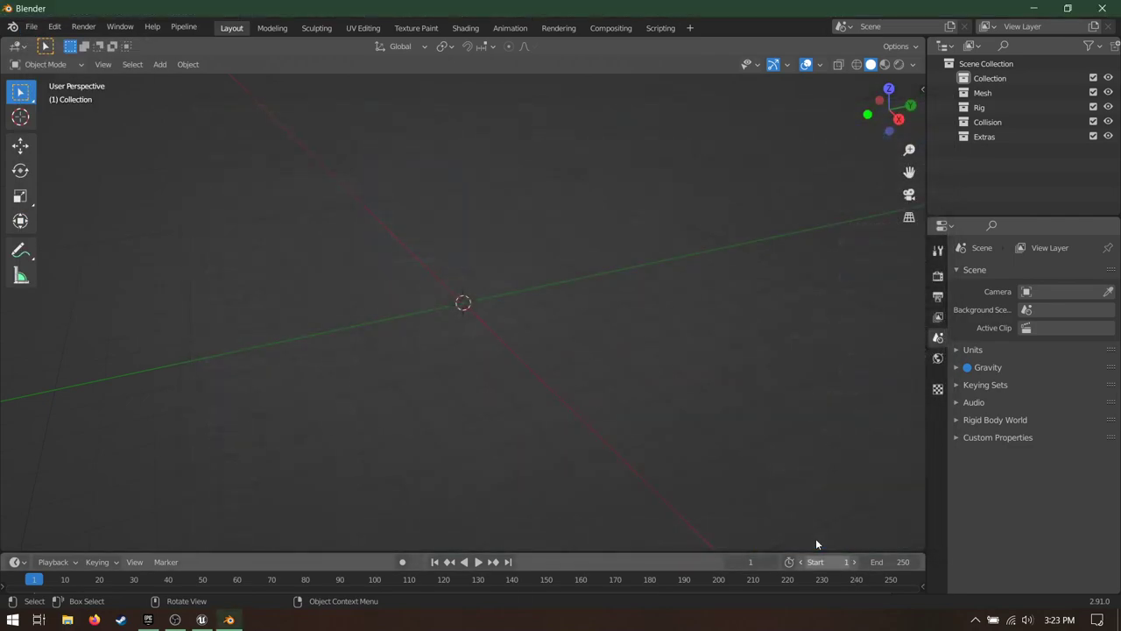
{"action": "key", "text": "KP_Decimal"}
{"action": "middle_click_drag", "start_coordinate": [600, 353], "coordinate": [532, 386]}
{"action": "left_click", "coordinate": [480, 350]}
{"action": "key", "text": "KP_Decimal"}
Enter Edit Mode on the mannequin and add a vertex group named Hair.
{"action": "key", "text": "Tab"}
{"action": "middle_click_drag", "start_coordinate": [731, 251], "coordinate": [636, 278]}
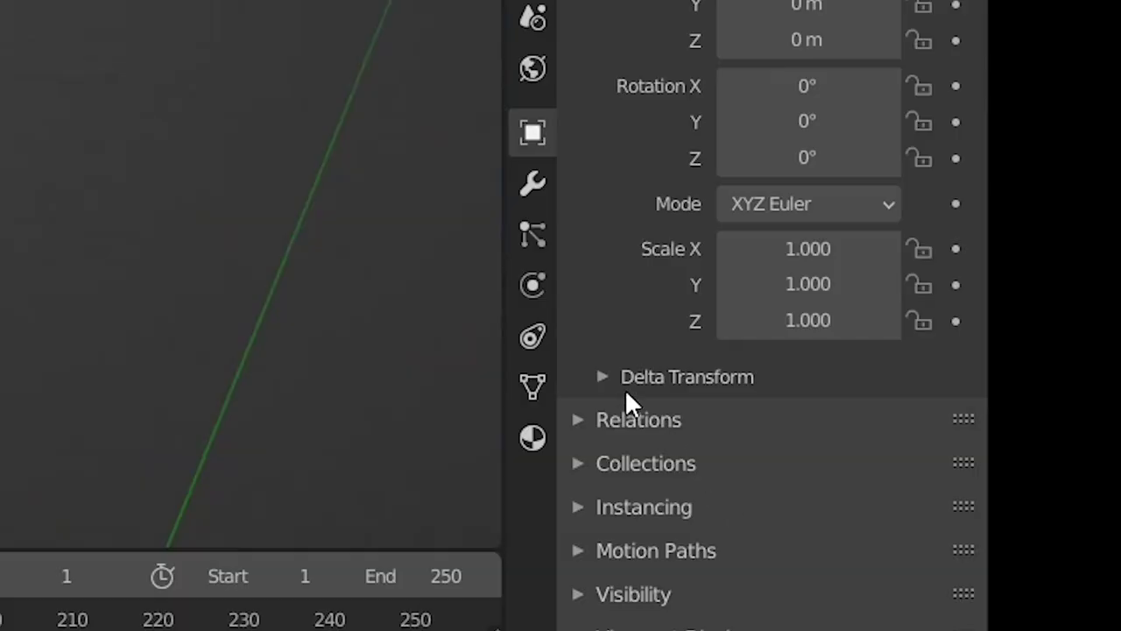
{"action": "left_click", "coordinate": [533, 386]}
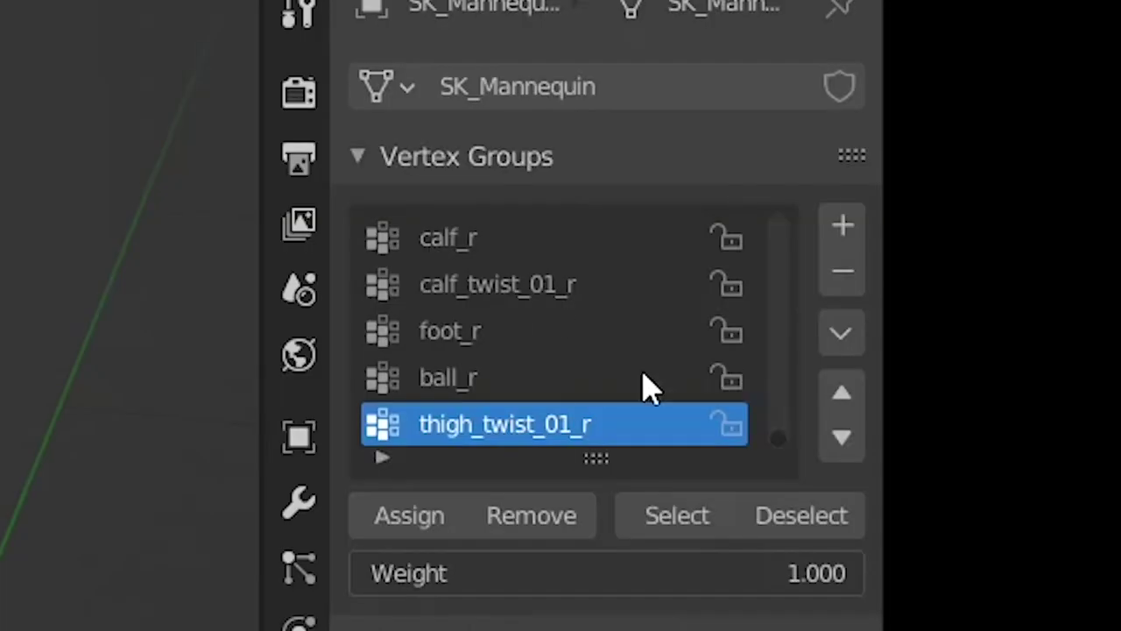
{"action": "left_click", "coordinate": [843, 229]}
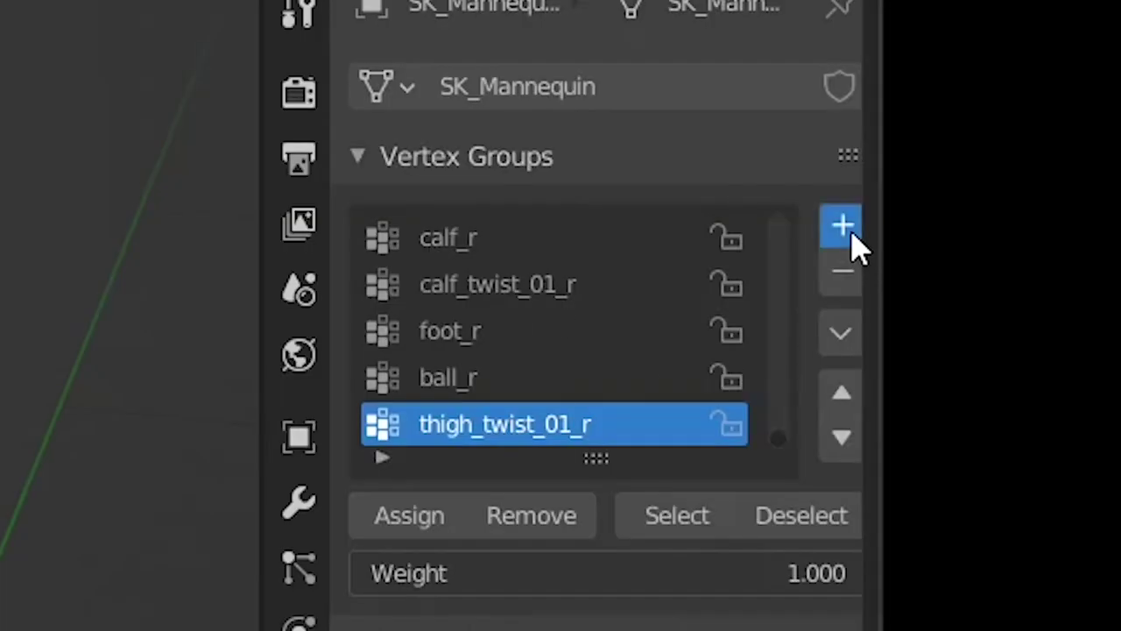
{"action": "double_click", "coordinate": [508, 421]}
{"action": "type", "text": "Hair"}
{"action": "key", "text": "Return"}
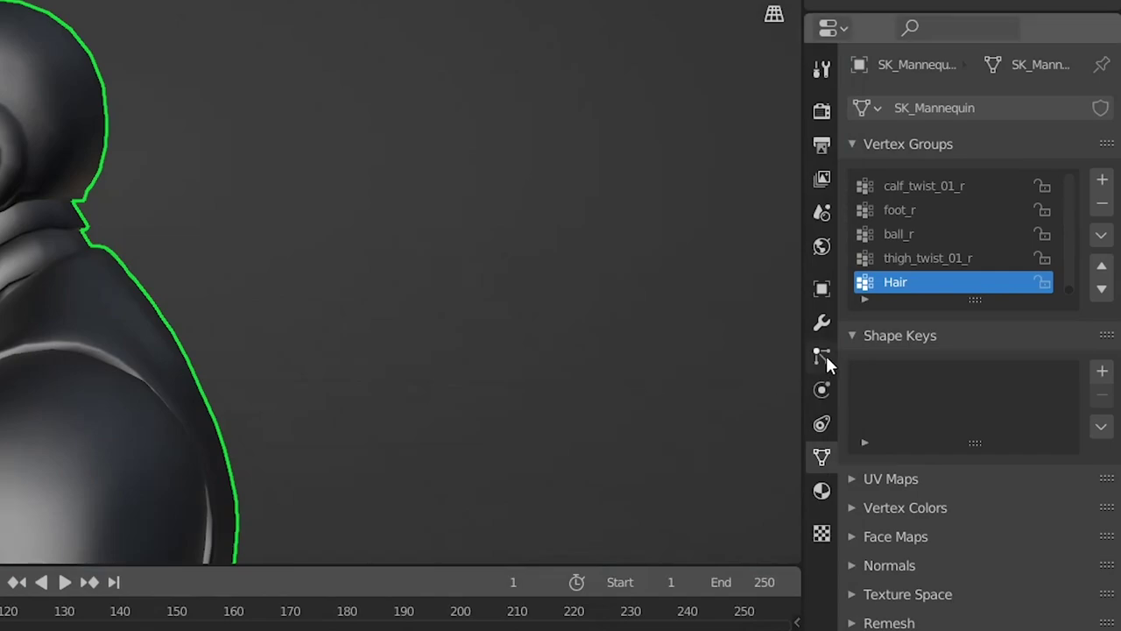
Add a particle system to the mannequin and set its type to Hair.
{"action": "left_click", "coordinate": [298, 568]}
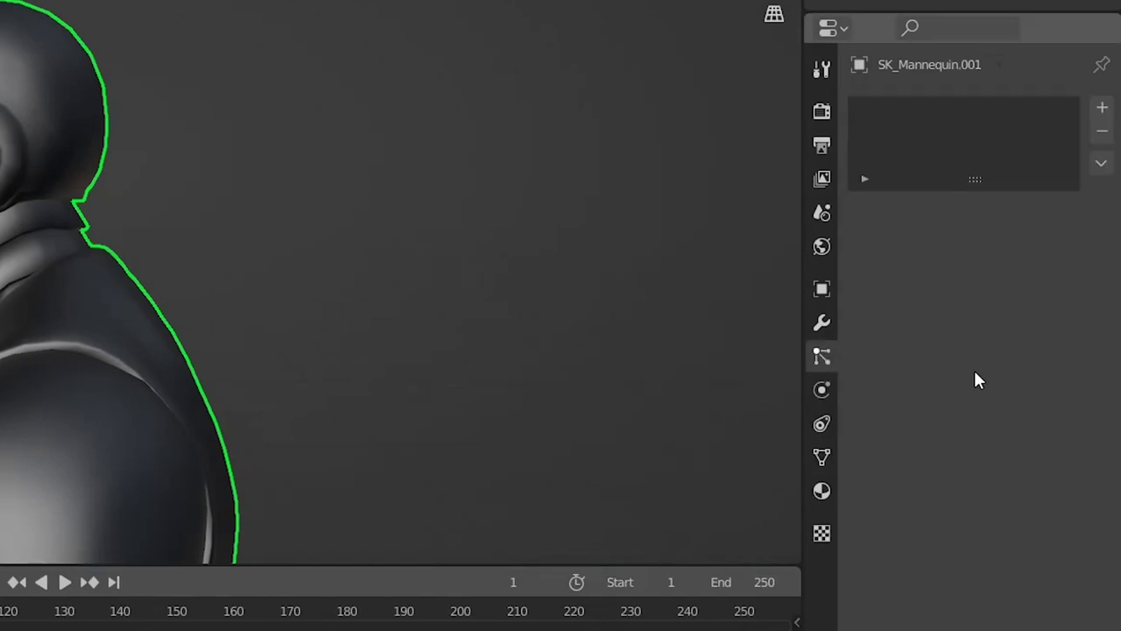
{"action": "left_click", "coordinate": [1104, 108]}
{"action": "left_click", "coordinate": [1046, 235]}
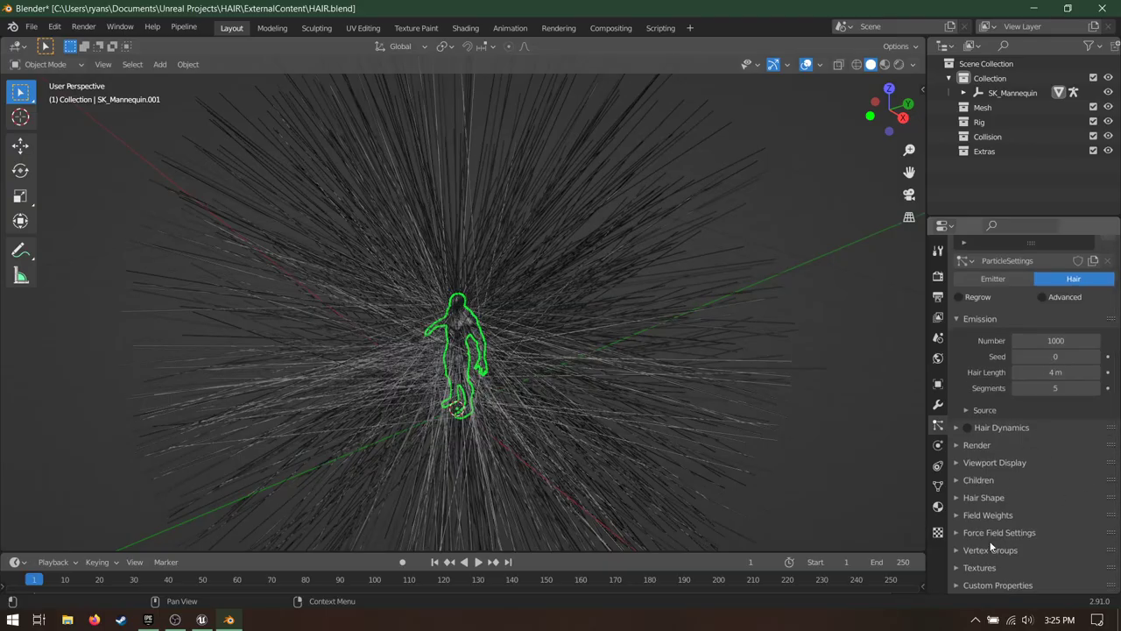
Set the hair's Density vertex group to Hair.
{"action": "left_click", "coordinate": [991, 549]}
{"action": "scroll", "coordinate": [1030, 490], "scroll_direction": "down", "scroll_amount": 3}
{"action": "left_click", "coordinate": [1047, 461]}
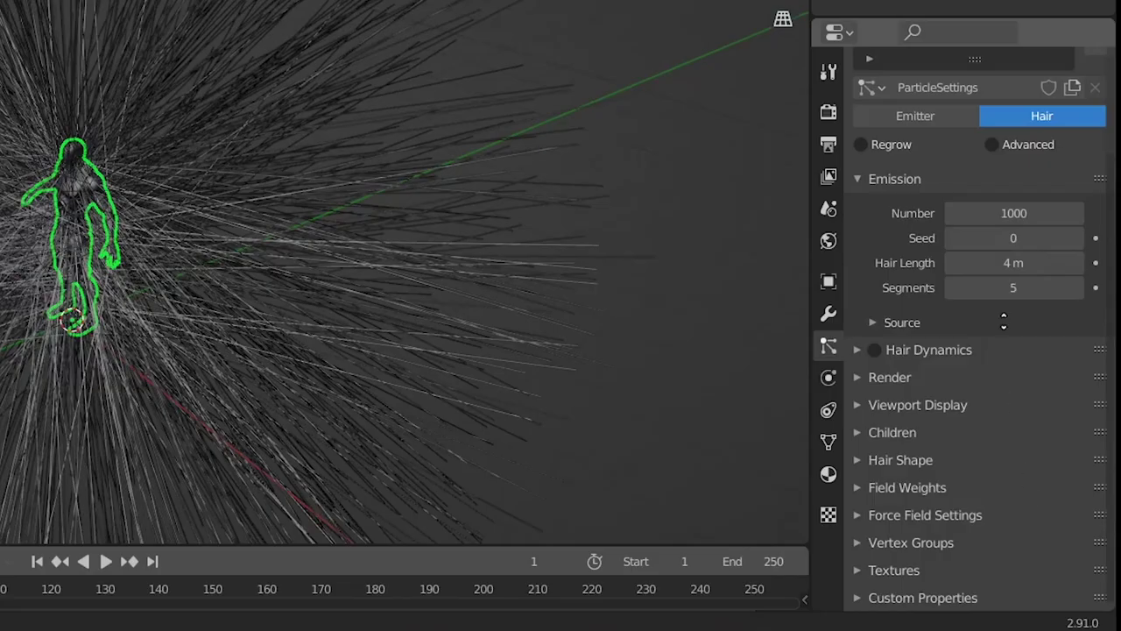
{"action": "left_click", "coordinate": [990, 553]}
{"action": "scroll", "coordinate": [1002, 443], "scroll_direction": "down", "scroll_amount": 5}
{"action": "left_click", "coordinate": [999, 393]}
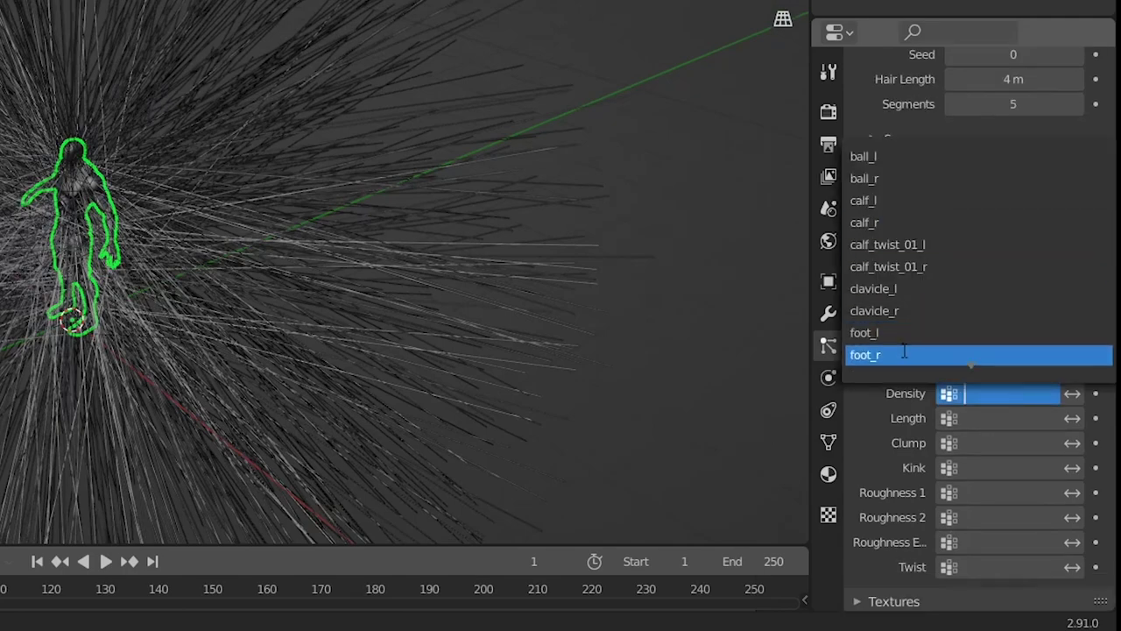
{"action": "type", "text": "h"}
{"action": "key", "text": "Return"}
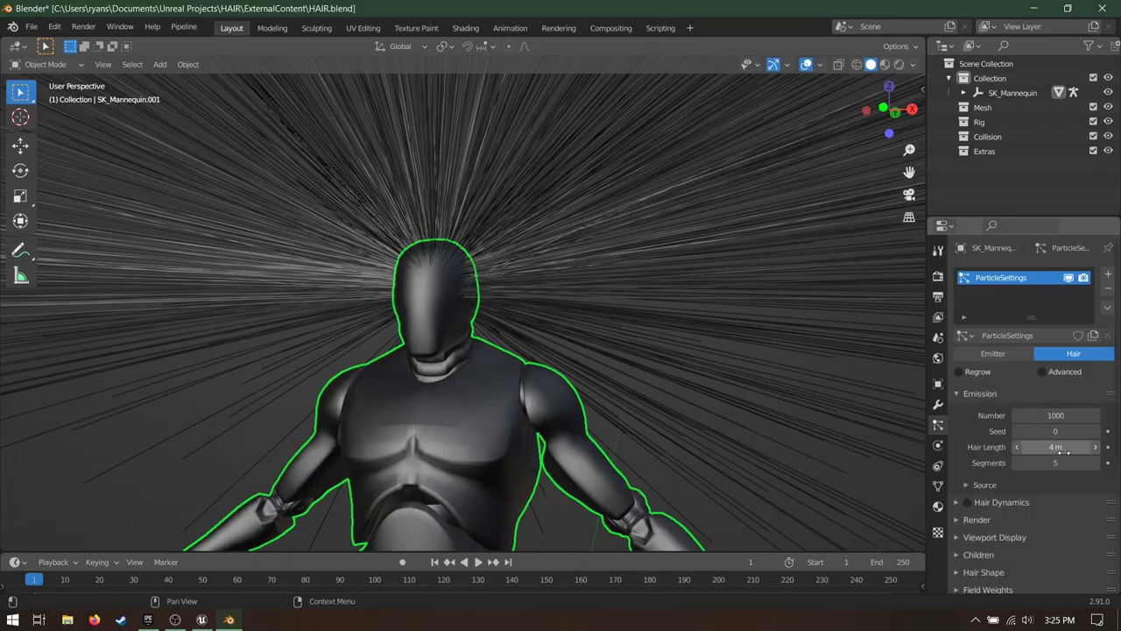
Set Hair Length to 0.09 m and switch to Particle Edit mode.
{"action": "mouse_move", "coordinate": [1056, 446]}
{"action": "left_mouse_down"}
{"action": "mouse_move", "coordinate": [1008, 447]}
{"action": "mouse_move", "coordinate": [1086, 447]}
{"action": "mouse_move", "coordinate": [1073, 447]}
{"action": "left_mouse_up"}
{"action": "middle_click_drag", "start_coordinate": [526, 350], "coordinate": [613, 333]}
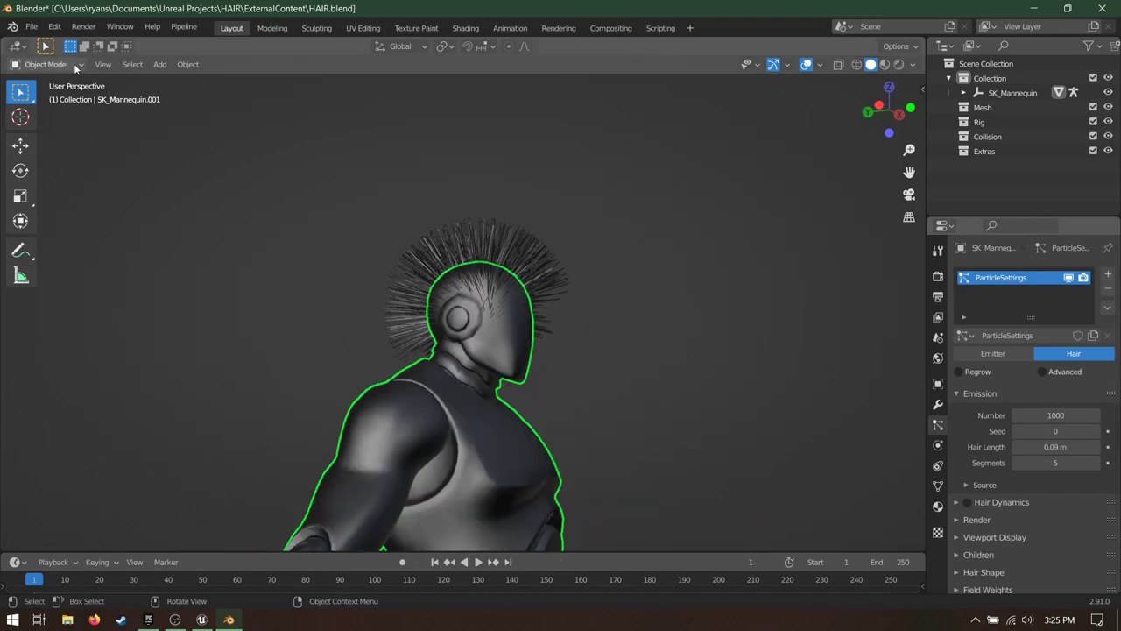
{"action": "left_click", "coordinate": [45, 64]}
{"action": "left_click", "coordinate": [62, 184]}
{"action": "middle_click_drag", "start_coordinate": [546, 313], "coordinate": [457, 332]}
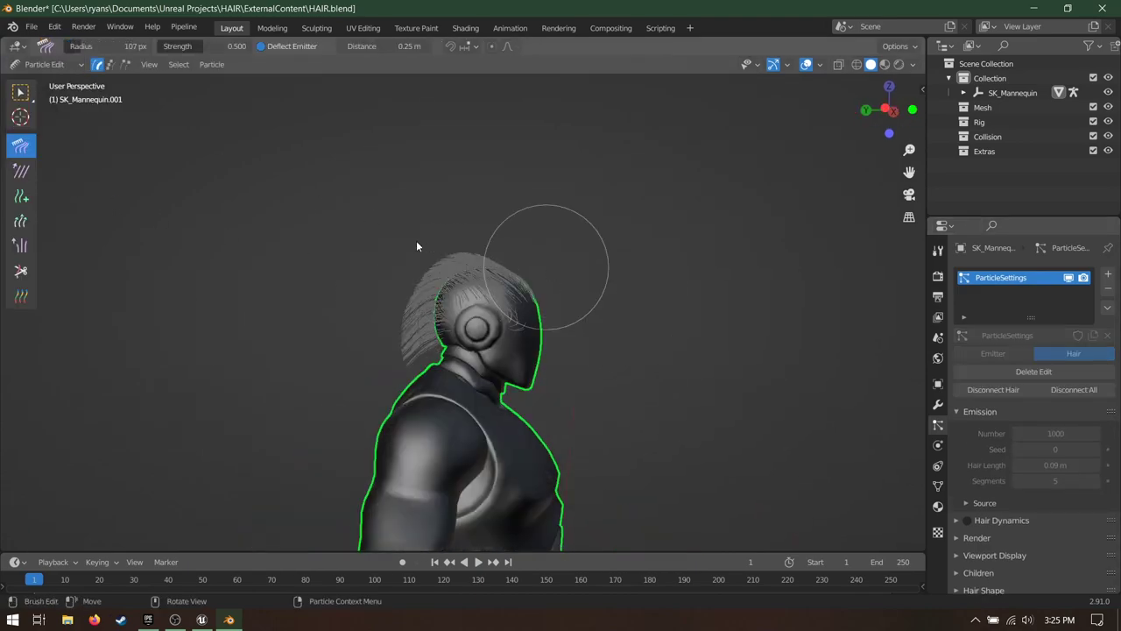
{"action": "middle_click_drag", "start_coordinate": [411, 318], "coordinate": [266, 301]}
Comb the mohawk strands back and add and lengthen hair near the ear.
{"action": "mouse_move", "coordinate": [443, 276]}
{"action": "left_mouse_down"}
{"action": "mouse_move", "coordinate": [504, 295]}
{"action": "mouse_move", "coordinate": [512, 349]}
{"action": "left_mouse_up"}
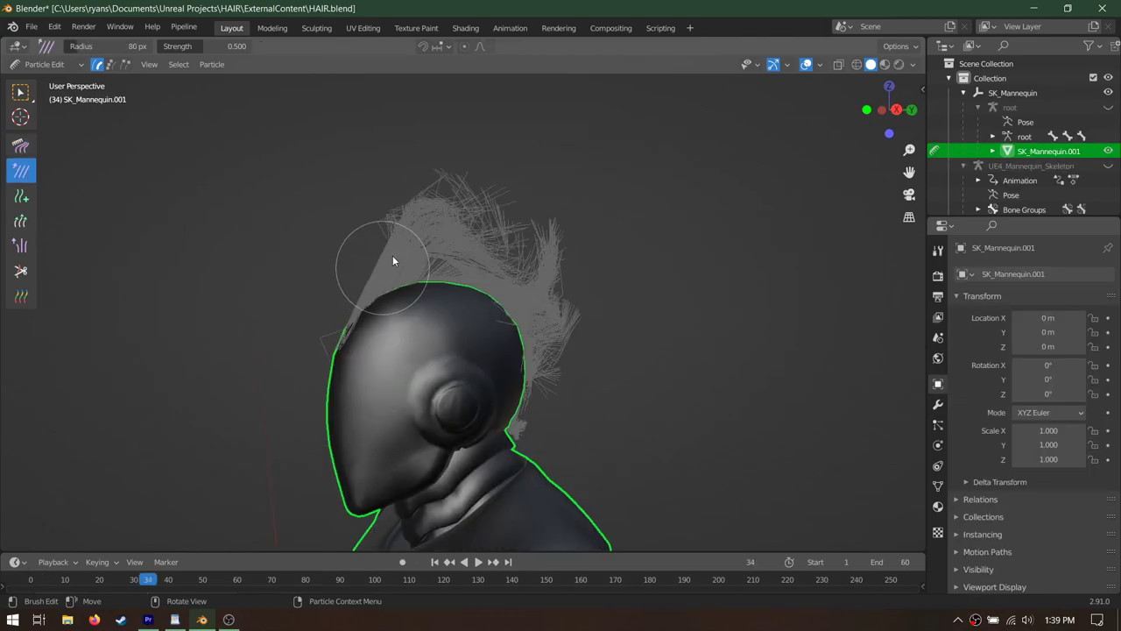
{"action": "mouse_move", "coordinate": [393, 255]}
{"action": "left_mouse_down"}
{"action": "mouse_move", "coordinate": [529, 305]}
{"action": "mouse_move", "coordinate": [499, 240]}
{"action": "left_mouse_up"}
{"action": "key", "text": "shift+space"}
{"action": "mouse_move", "coordinate": [498, 239]}
{"action": "middle_mouse_down"}
{"action": "mouse_move", "coordinate": [625, 422]}
{"action": "mouse_move", "coordinate": [481, 303]}
{"action": "mouse_move", "coordinate": [484, 179]}
{"action": "middle_mouse_up"}
{"action": "mouse_move", "coordinate": [484, 180]}
{"action": "left_mouse_down"}
{"action": "mouse_move", "coordinate": [486, 170]}
{"action": "mouse_move", "coordinate": [473, 197]}
{"action": "left_mouse_up"}
{"action": "mouse_move", "coordinate": [473, 197]}
{"action": "middle_mouse_down"}
{"action": "mouse_move", "coordinate": [413, 330]}
{"action": "mouse_move", "coordinate": [489, 316]}
{"action": "middle_mouse_up"}
{"action": "key", "text": "shift+space"}
{"action": "mouse_move", "coordinate": [488, 320]}
{"action": "left_mouse_down"}
{"action": "mouse_move", "coordinate": [389, 349]}
{"action": "mouse_move", "coordinate": [362, 378]}
{"action": "mouse_move", "coordinate": [428, 332]}
{"action": "mouse_move", "coordinate": [408, 299]}
{"action": "mouse_move", "coordinate": [423, 297]}
{"action": "mouse_move", "coordinate": [445, 324]}
{"action": "mouse_move", "coordinate": [422, 361]}
{"action": "mouse_move", "coordinate": [435, 368]}
{"action": "mouse_move", "coordinate": [412, 374]}
{"action": "mouse_move", "coordinate": [418, 334]}
{"action": "left_mouse_up"}
Puff the hair upward on top and at the back of the head.
{"action": "scroll", "coordinate": [444, 324], "scroll_direction": "down", "scroll_amount": 3}
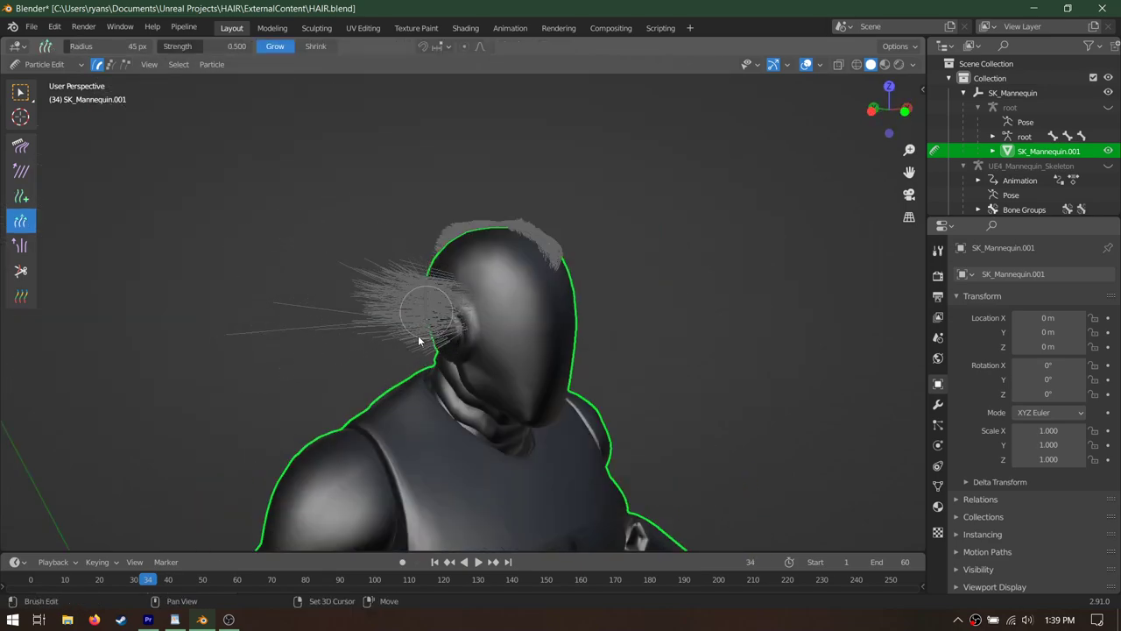
{"action": "left_click", "coordinate": [21, 246]}
{"action": "middle_click_drag", "start_coordinate": [176, 289], "coordinate": [310, 283]}
{"action": "mouse_move", "coordinate": [310, 283]}
{"action": "left_mouse_down"}
{"action": "mouse_move", "coordinate": [319, 352]}
{"action": "mouse_move", "coordinate": [309, 371]}
{"action": "left_mouse_up"}
{"action": "middle_click_drag", "start_coordinate": [326, 352], "coordinate": [483, 351]}
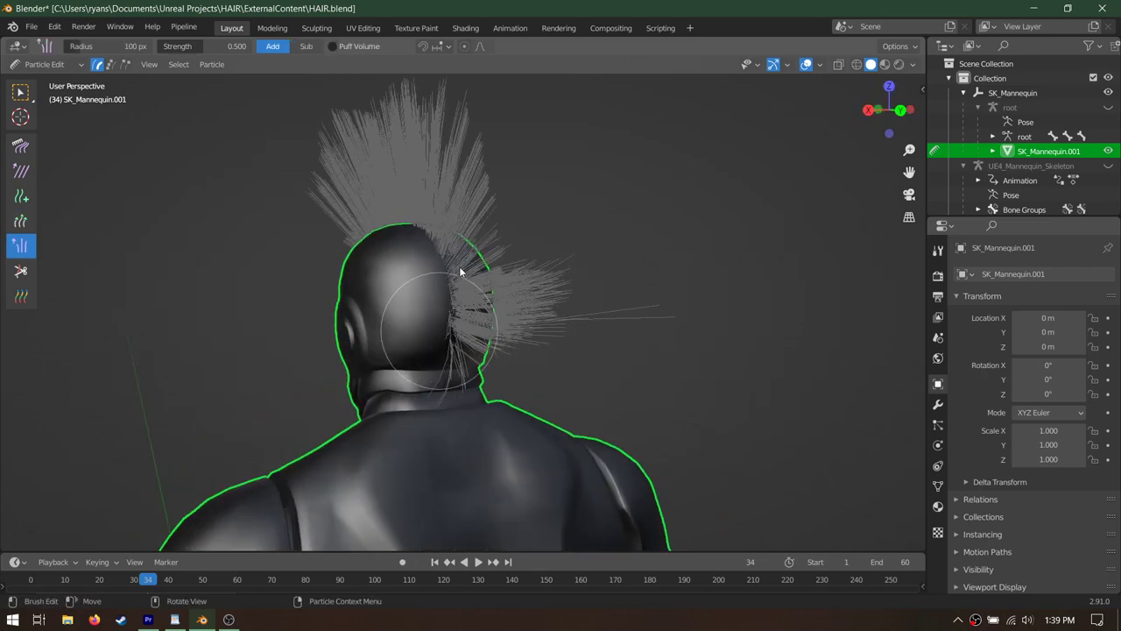
Cut away the stray strands around the ear with the Cut brush.
{"action": "left_click", "coordinate": [21, 270]}
{"action": "middle_click_drag", "start_coordinate": [350, 310], "coordinate": [412, 310]}
{"action": "left_click_drag", "start_coordinate": [411, 311], "coordinate": [478, 302]}
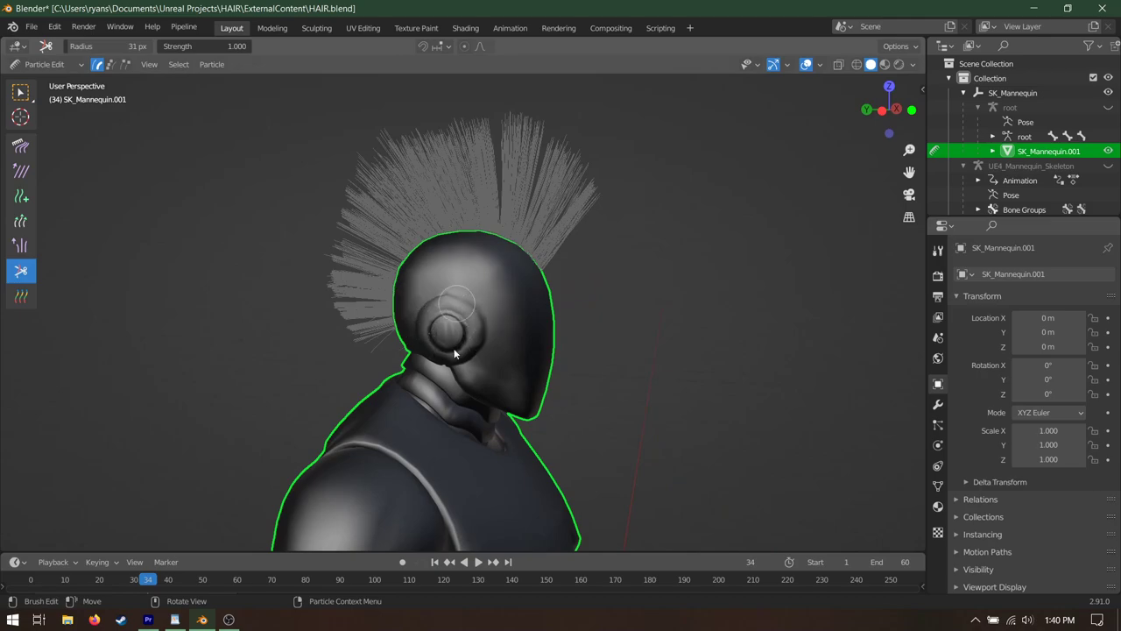
{"action": "middle_click_drag", "start_coordinate": [454, 353], "coordinate": [525, 301]}
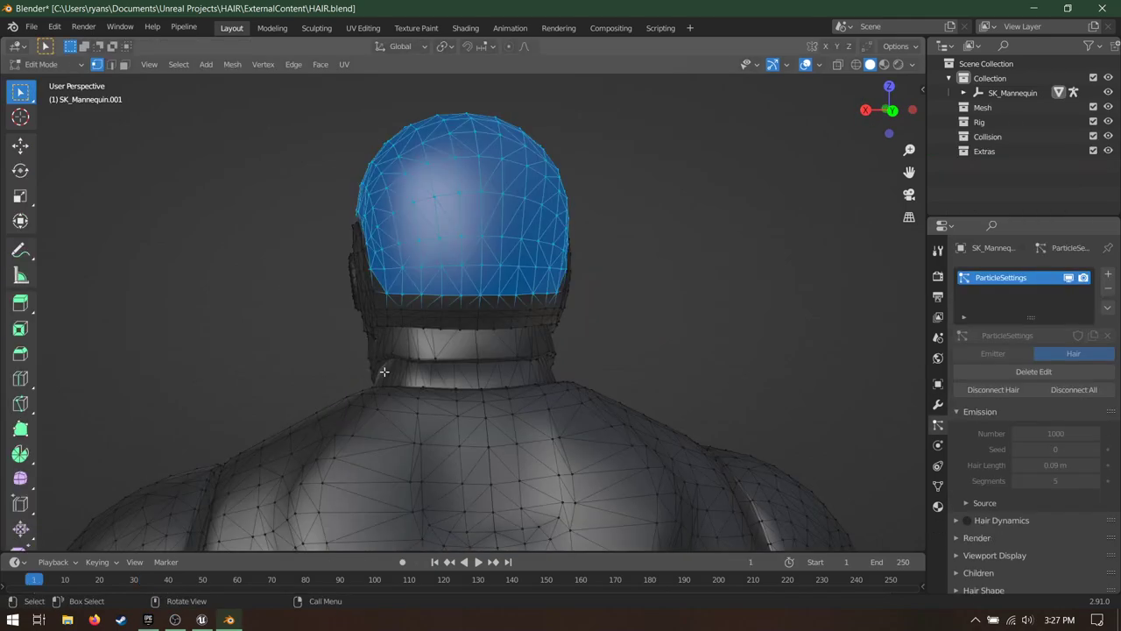
{"action": "middle_click_drag", "start_coordinate": [383, 371], "coordinate": [403, 368]}
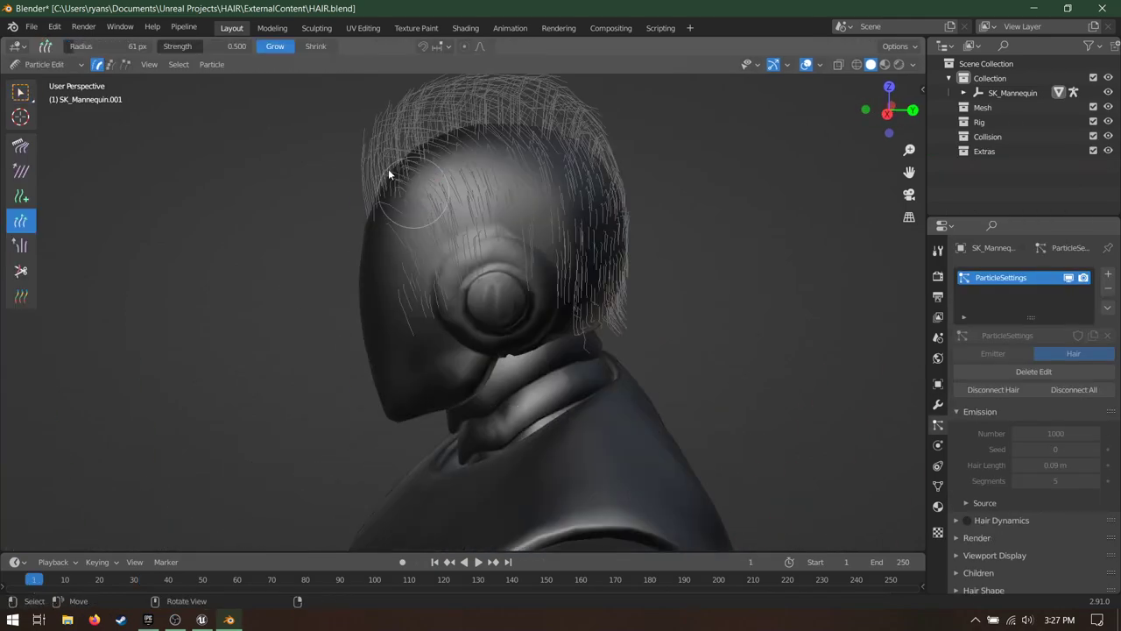
Save HAIR.blend, return to Object Mode and expand the hair Children panel.
{"action": "key", "text": "ctrl+s"}
{"action": "left_click", "coordinate": [48, 63]}
{"action": "left_click", "coordinate": [58, 81]}
{"action": "middle_click_drag", "start_coordinate": [264, 253], "coordinate": [538, 257]}
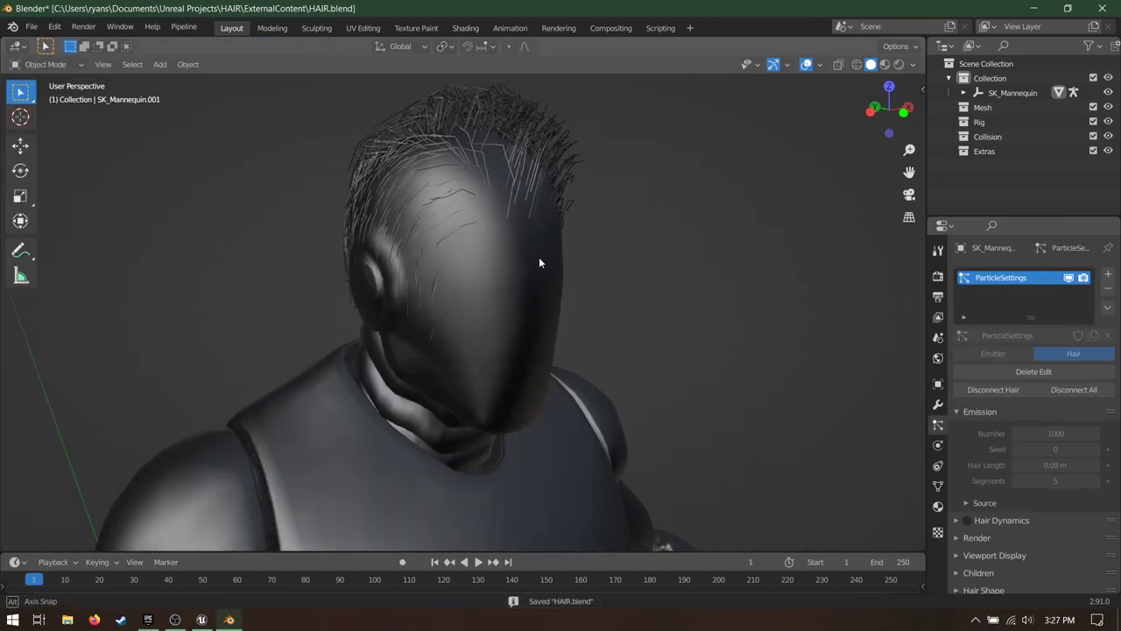
{"action": "left_click", "coordinate": [1002, 574]}
{"action": "left_click", "coordinate": [1002, 574]}
{"action": "left_click", "coordinate": [1001, 574]}
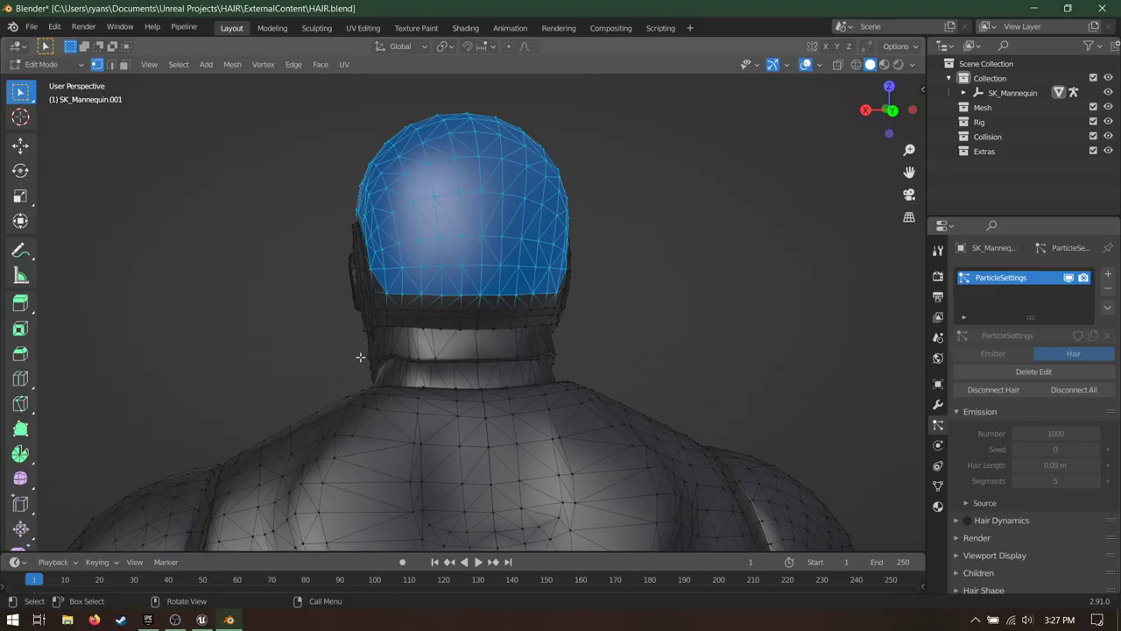
Switch from particle editing back to Object Mode and save HAIR.blend with Ctrl+S.
{"action": "middle_click_drag", "start_coordinate": [386, 351], "coordinate": [496, 348]}
{"action": "left_click", "coordinate": [44, 64]}
{"action": "left_click", "coordinate": [48, 176]}
{"action": "key", "text": "ctrl+s"}
{"action": "left_click", "coordinate": [66, 67]}
{"action": "left_click", "coordinate": [48, 81]}
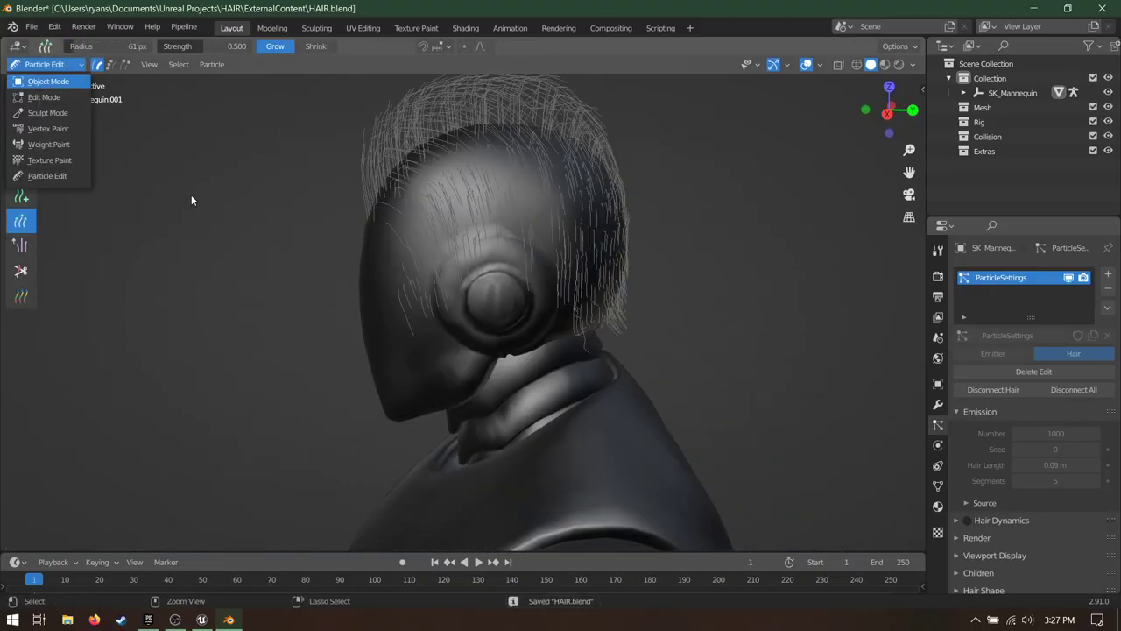
{"action": "middle_click_drag", "start_coordinate": [191, 195], "coordinate": [545, 294]}
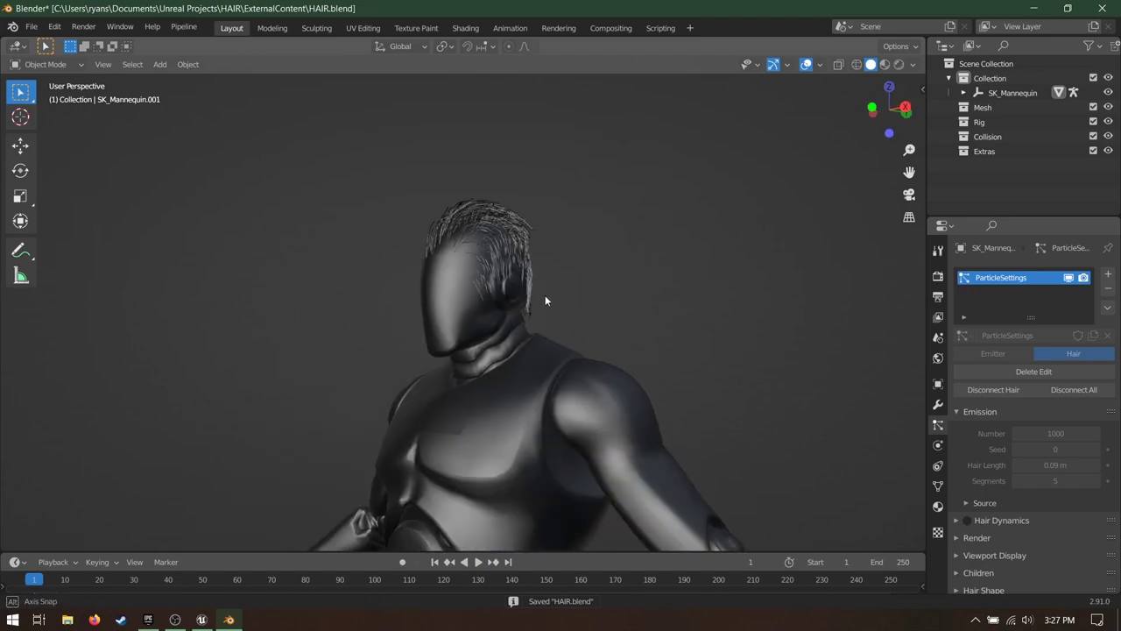
{"action": "key", "text": "ctrl+s"}
{"action": "middle_click_drag", "start_coordinate": [711, 340], "coordinate": [465, 298]}
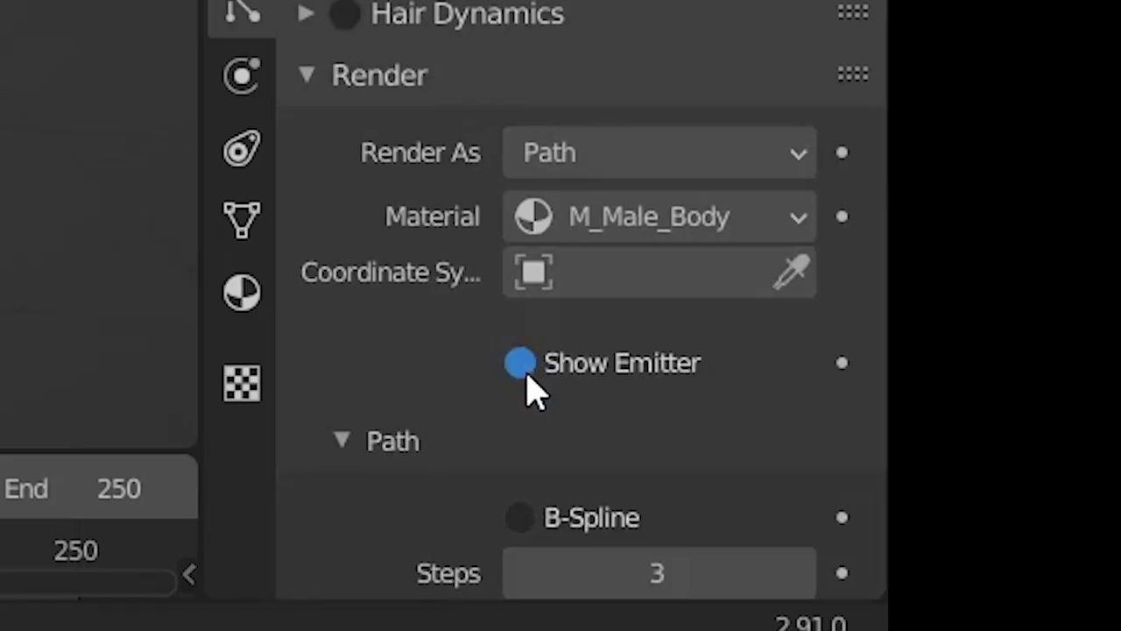
Hide the emitter mesh, show the root armature and select the mannequin.
{"action": "left_click", "coordinate": [1018, 527]}
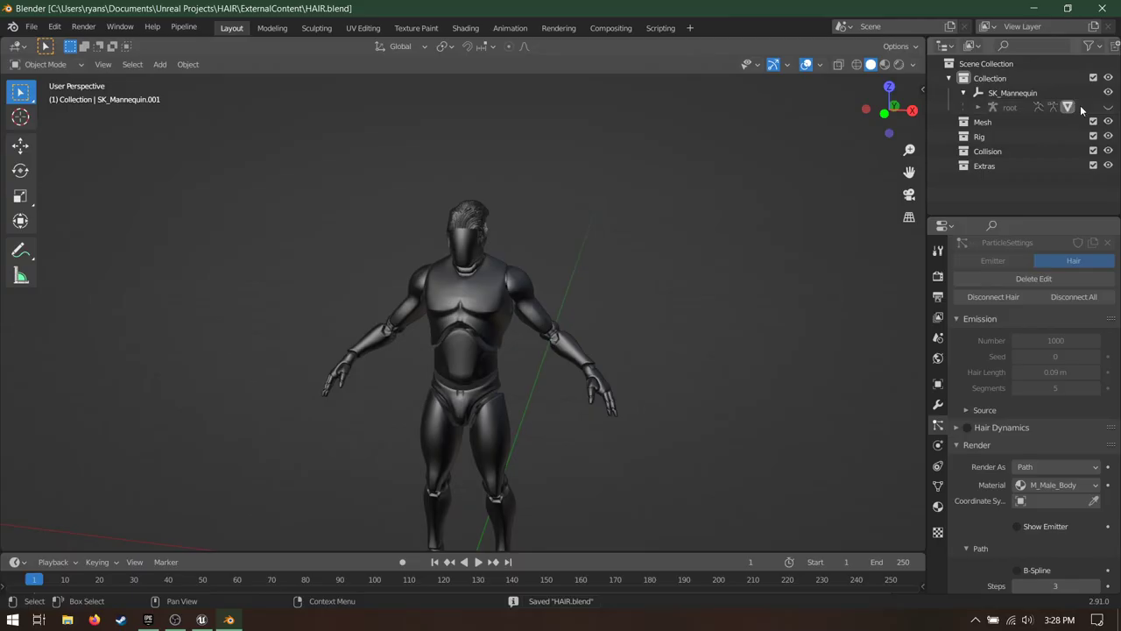
{"action": "left_click", "coordinate": [1108, 107]}
{"action": "left_click", "coordinate": [557, 358]}
{"action": "scroll", "coordinate": [613, 394], "scroll_direction": "up", "scroll_amount": 5}
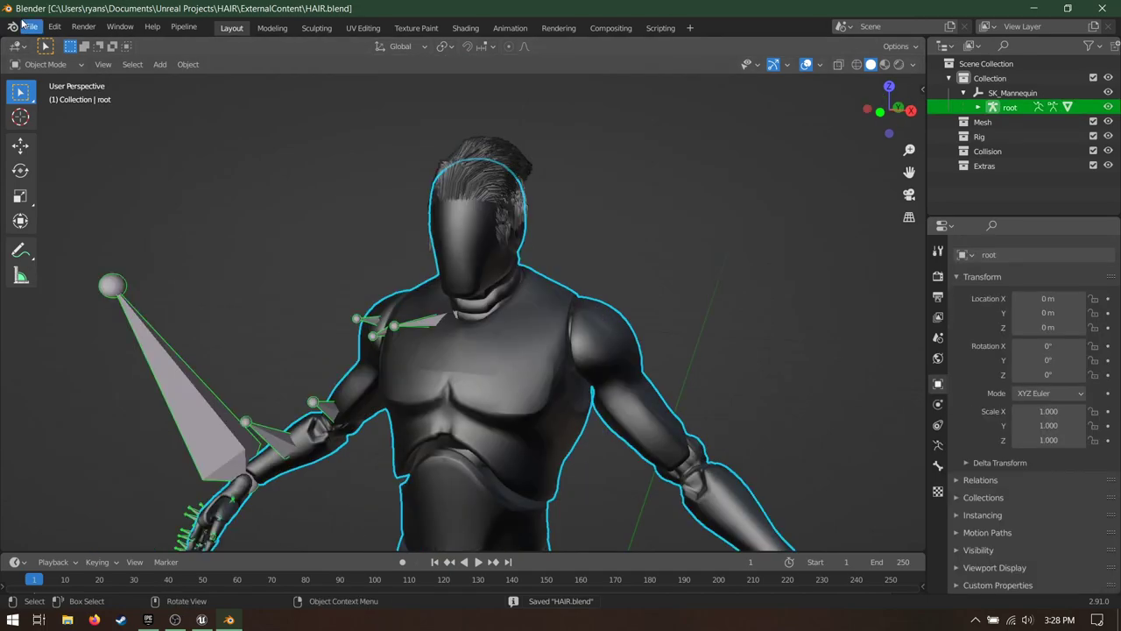
Start an Alembic export with the scale set to 100.
{"action": "left_click", "coordinate": [31, 27]}
{"action": "mouse_move", "coordinate": [54, 238]}
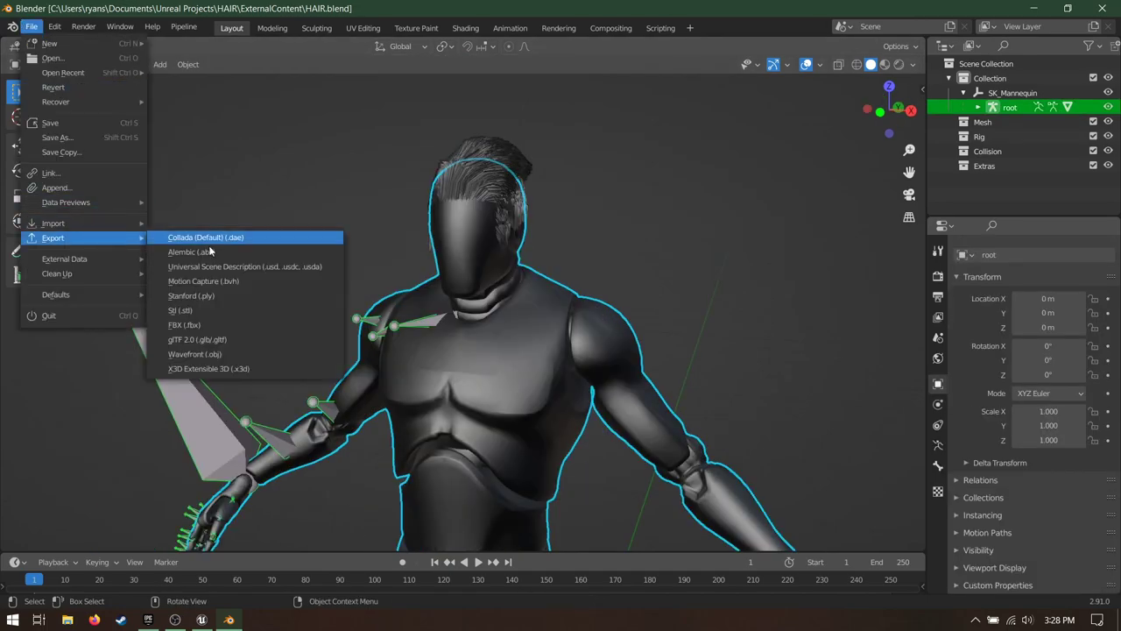
{"action": "left_click", "coordinate": [202, 251]}
{"action": "left_click", "coordinate": [896, 182]}
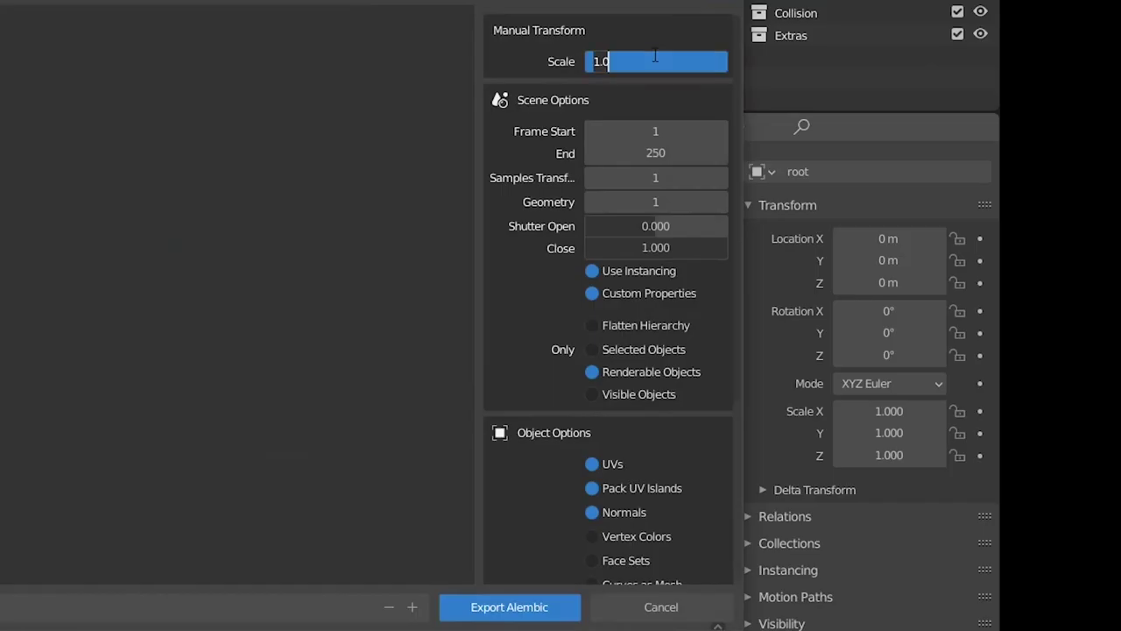
{"action": "key", "text": "Return"}
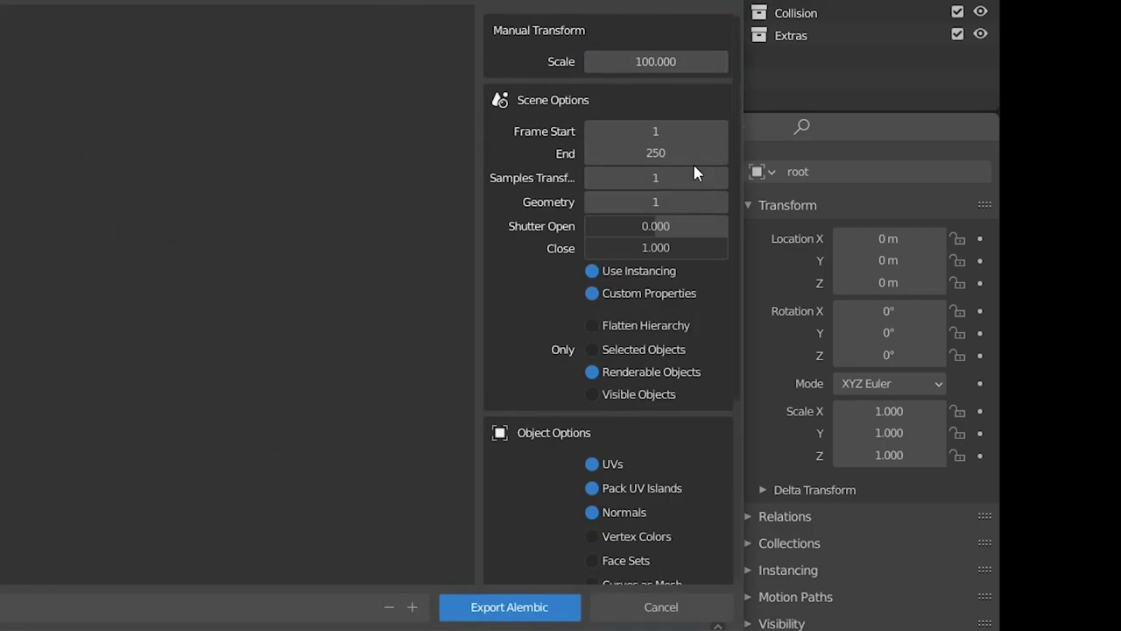
Set end frame 1, export selected and visible objects only, Renderable off.
{"action": "left_click", "coordinate": [663, 154]}
{"action": "type", "text": "1"}
{"action": "key", "text": "Return"}
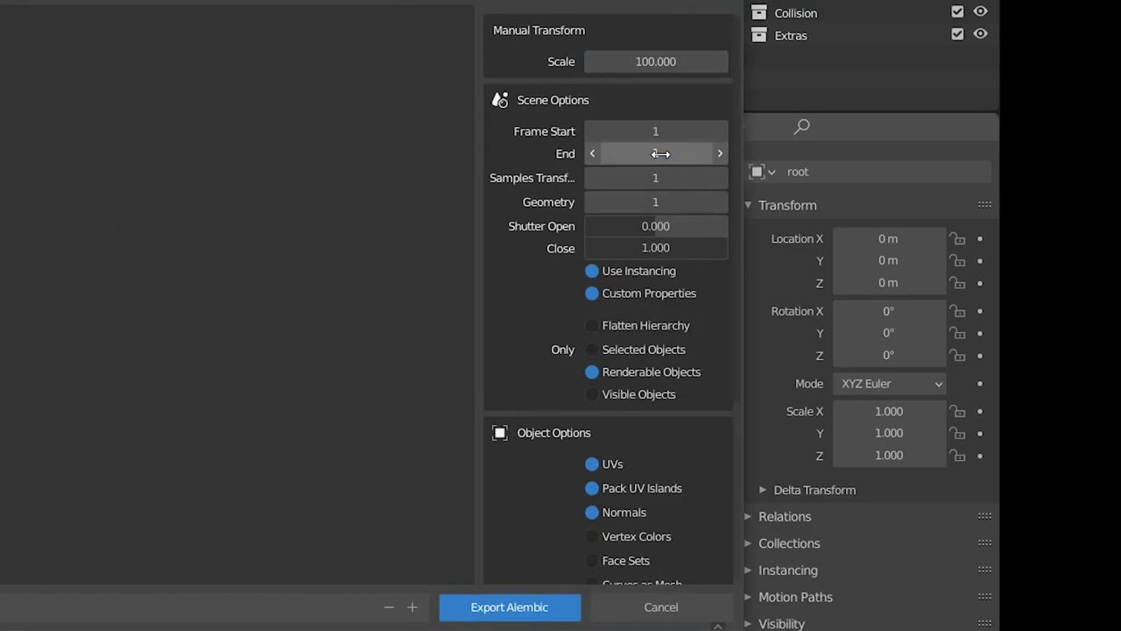
{"action": "left_click", "coordinate": [596, 351]}
{"action": "left_click", "coordinate": [593, 372]}
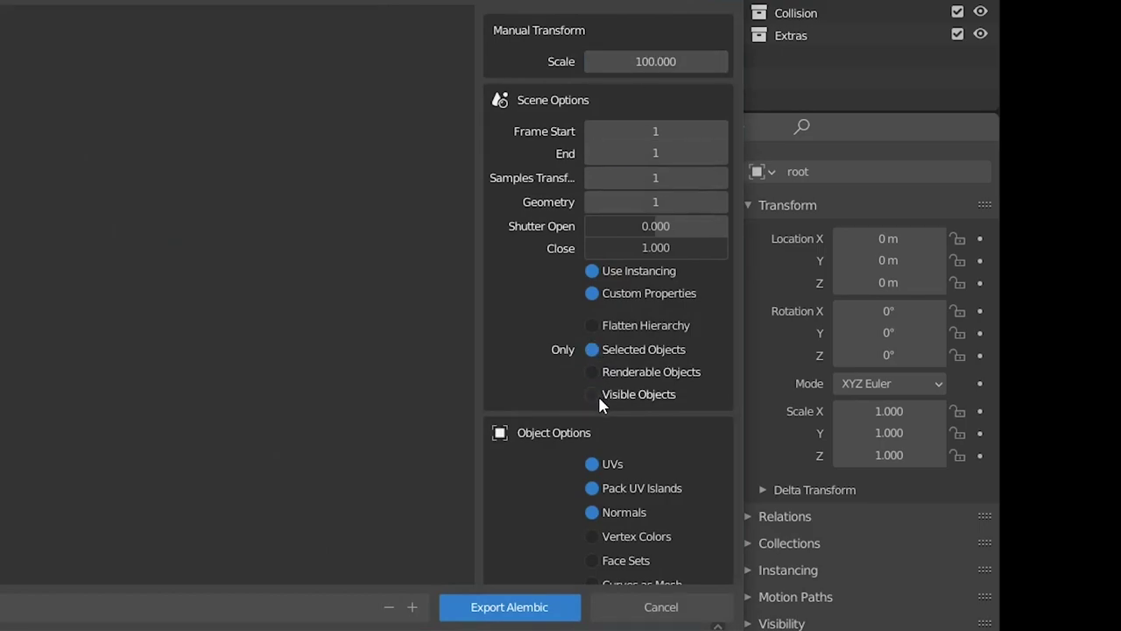
{"action": "left_click", "coordinate": [598, 393]}
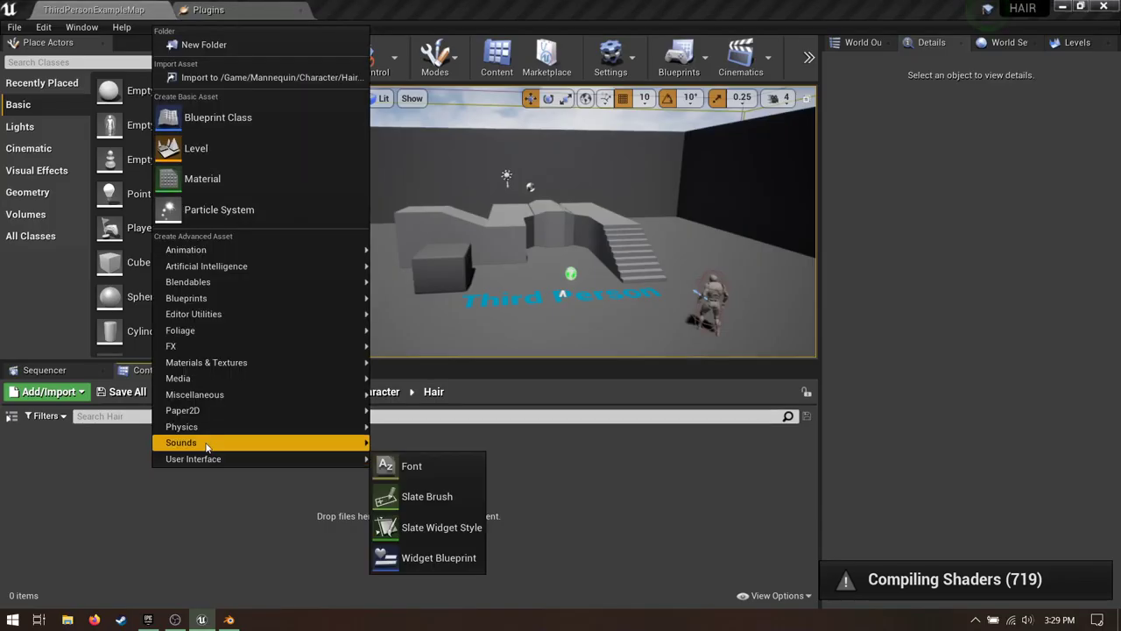
Import HAIR.abc into the Hair folder with the emitter mesh hidden.
{"action": "left_click", "coordinate": [290, 79]}
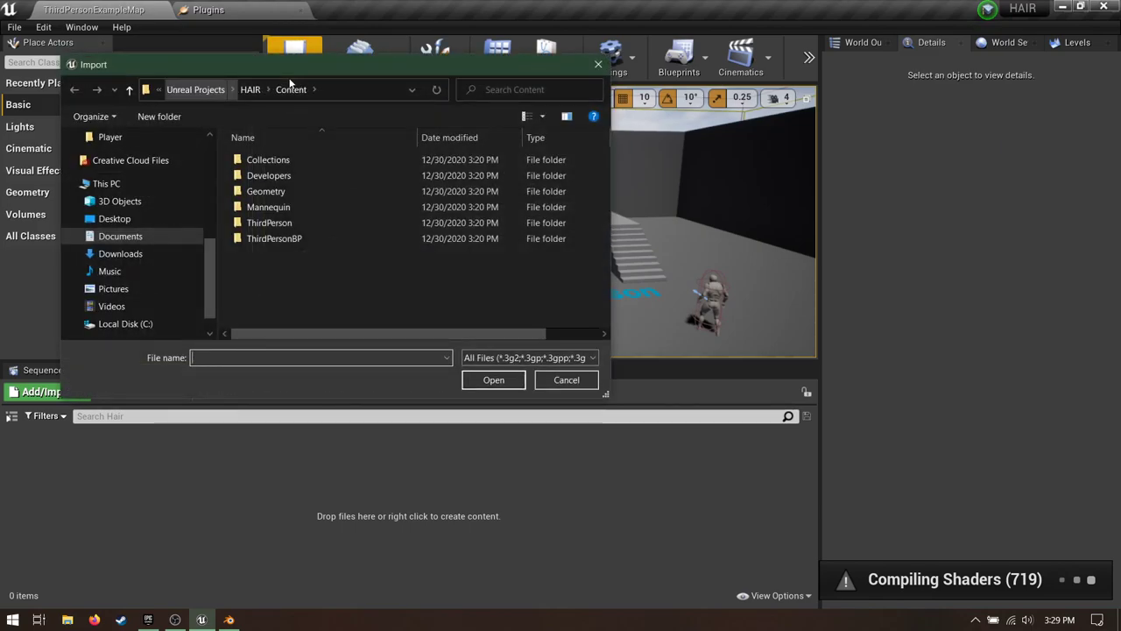
{"action": "left_click", "coordinate": [317, 157]}
{"action": "left_click", "coordinate": [496, 377]}
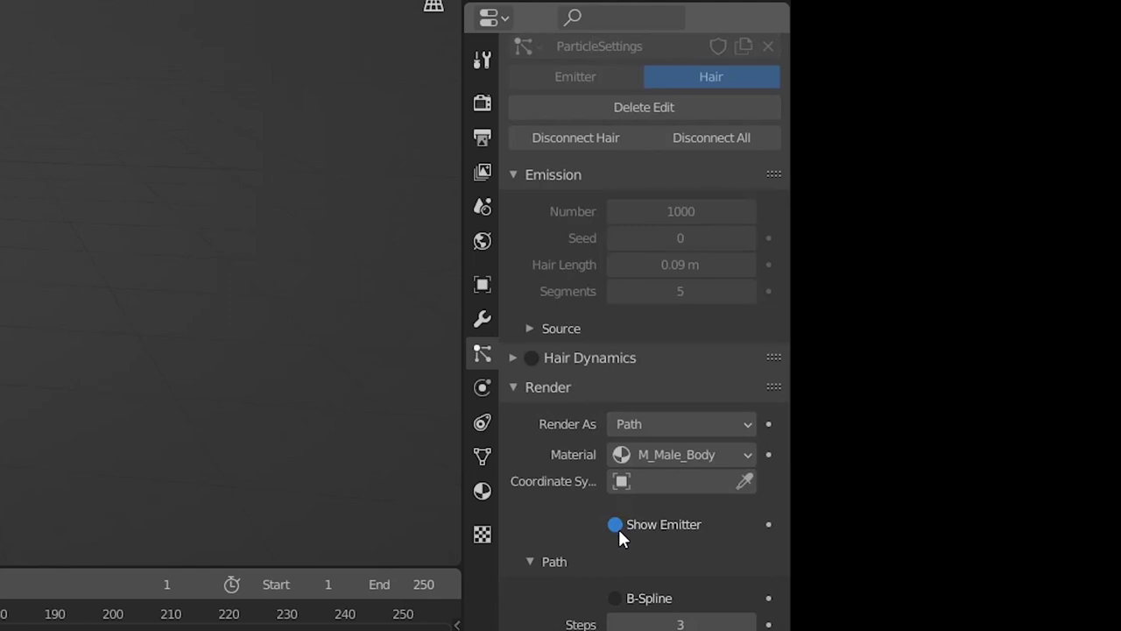
{"action": "left_click", "coordinate": [616, 524]}
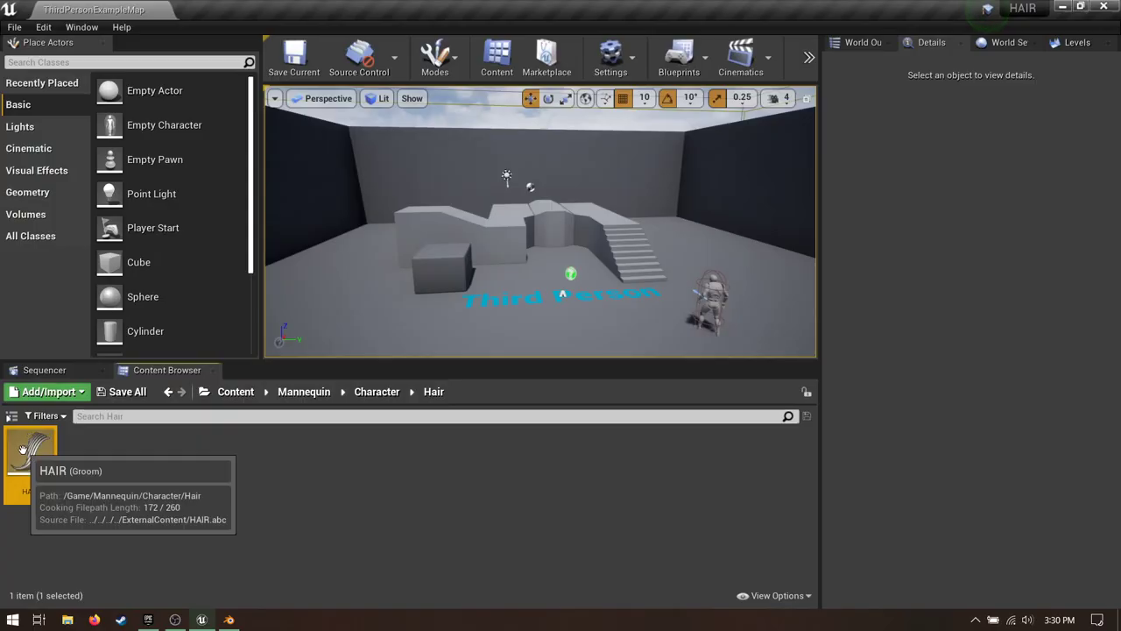
Reimport the HAIR groom from HAIR.abc with X rotation 90 and Y scale -1.0.
{"action": "right_click", "coordinate": [33, 449]}
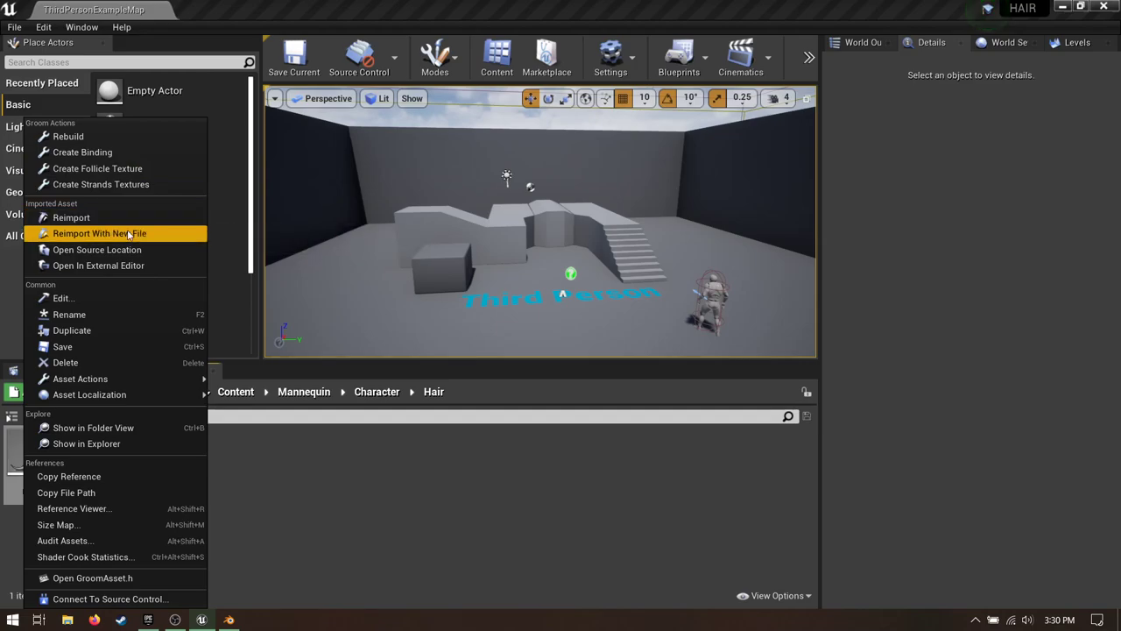
{"action": "left_click", "coordinate": [125, 233]}
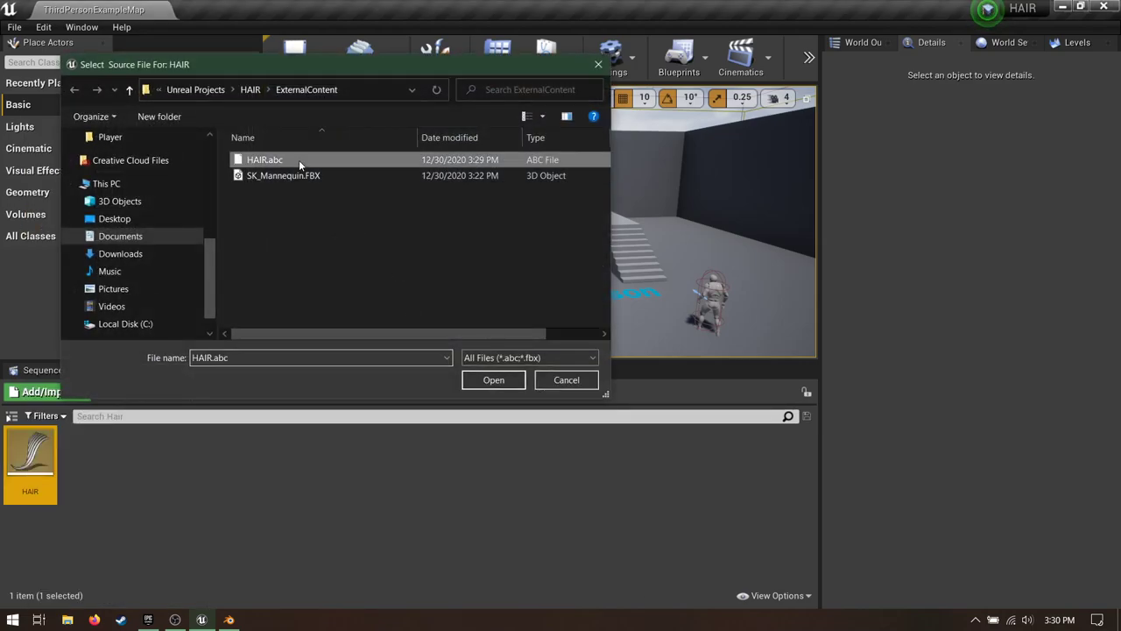
{"action": "left_click", "coordinate": [505, 383]}
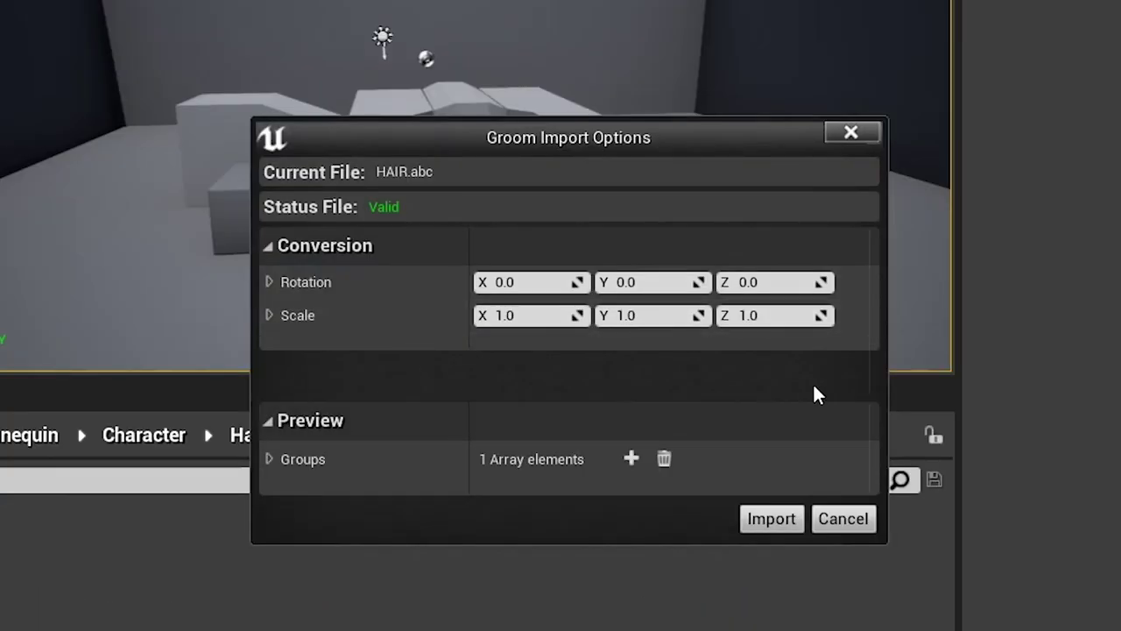
{"action": "left_click", "coordinate": [595, 308]}
{"action": "type", "text": "90"}
{"action": "key", "text": "Return"}
{"action": "left_click", "coordinate": [617, 317]}
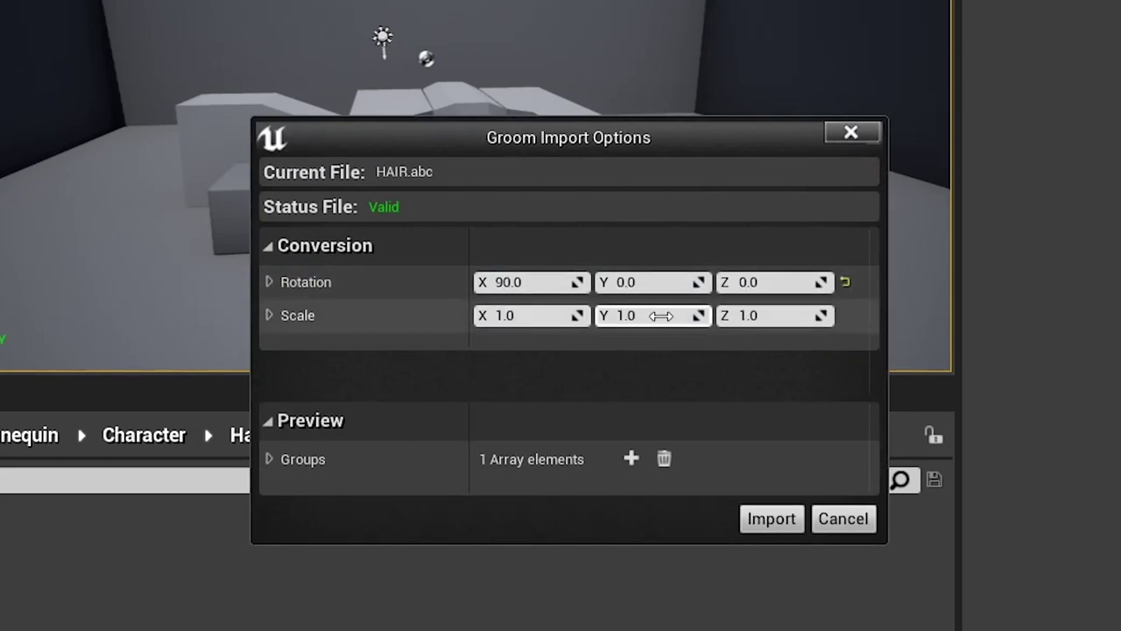
{"action": "type", "text": "-1"}
{"action": "key", "text": "Return"}
{"action": "left_click", "coordinate": [788, 520]}
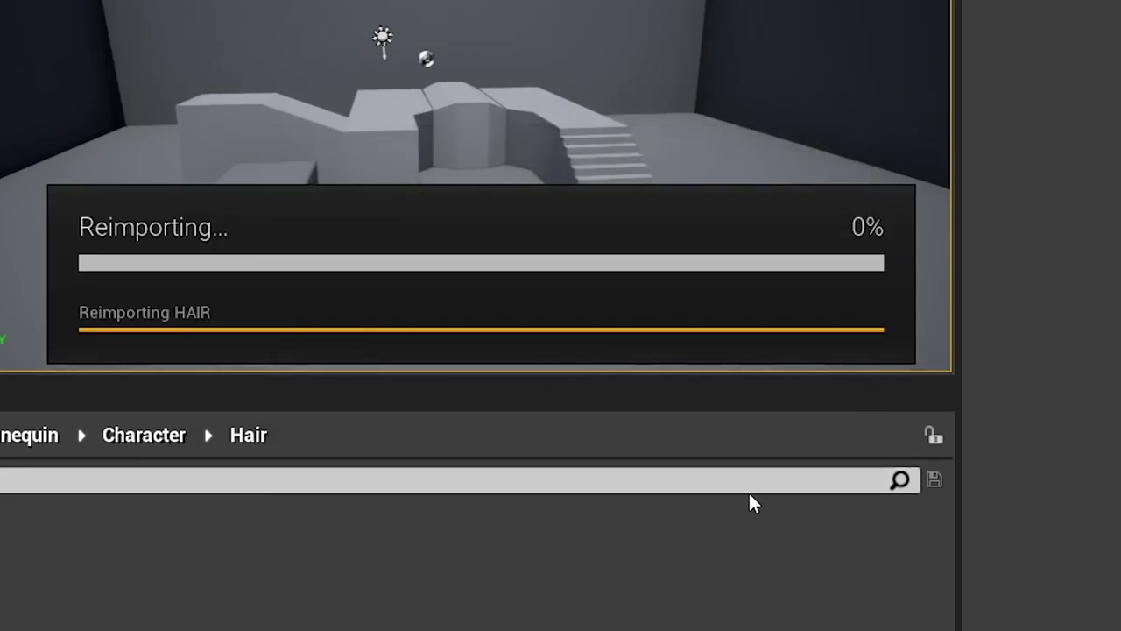
Add a Groom component under the character's Mesh and set its Groom Asset to HAIR.
{"action": "left_click_drag", "start_coordinate": [145, 384], "coordinate": [315, 387]}
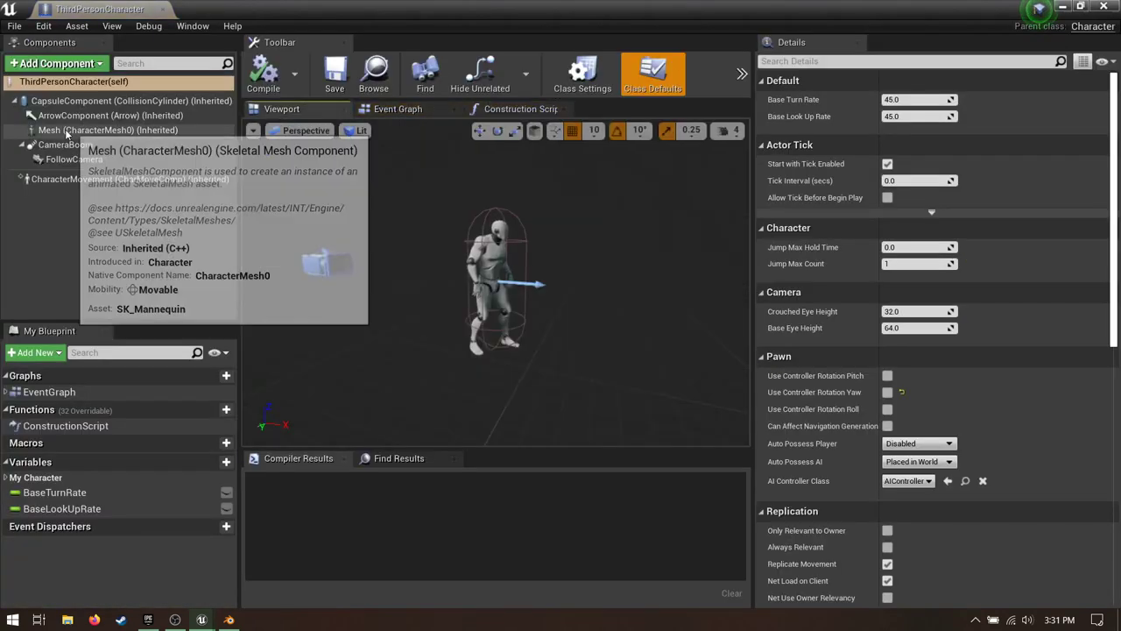
{"action": "left_click", "coordinate": [65, 131]}
{"action": "left_click", "coordinate": [91, 66]}
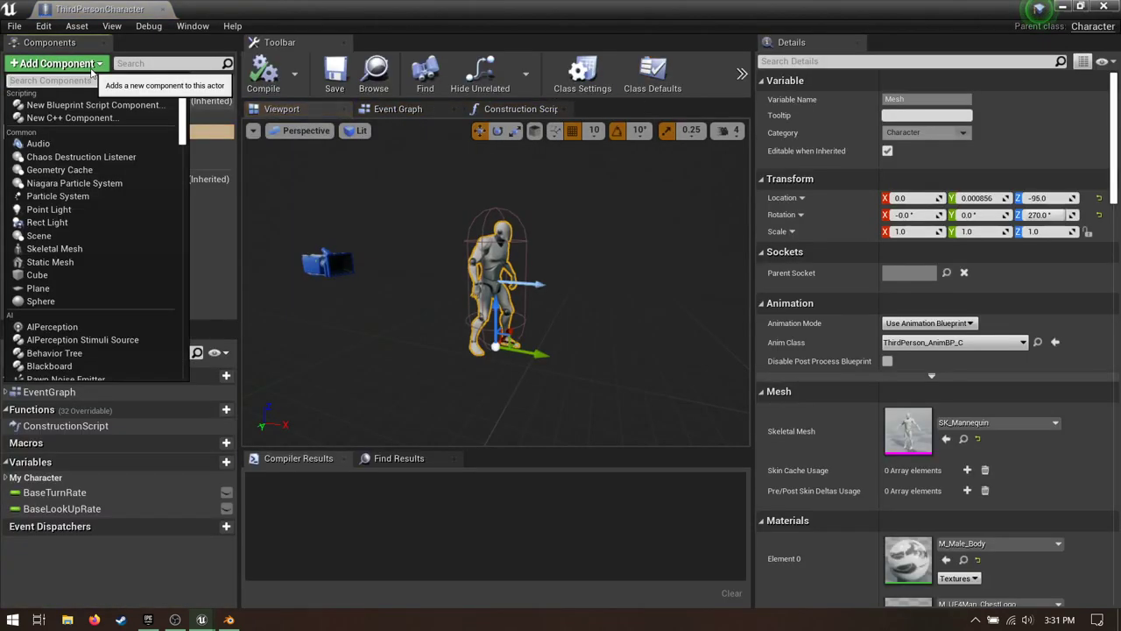
{"action": "type", "text": "groom"}
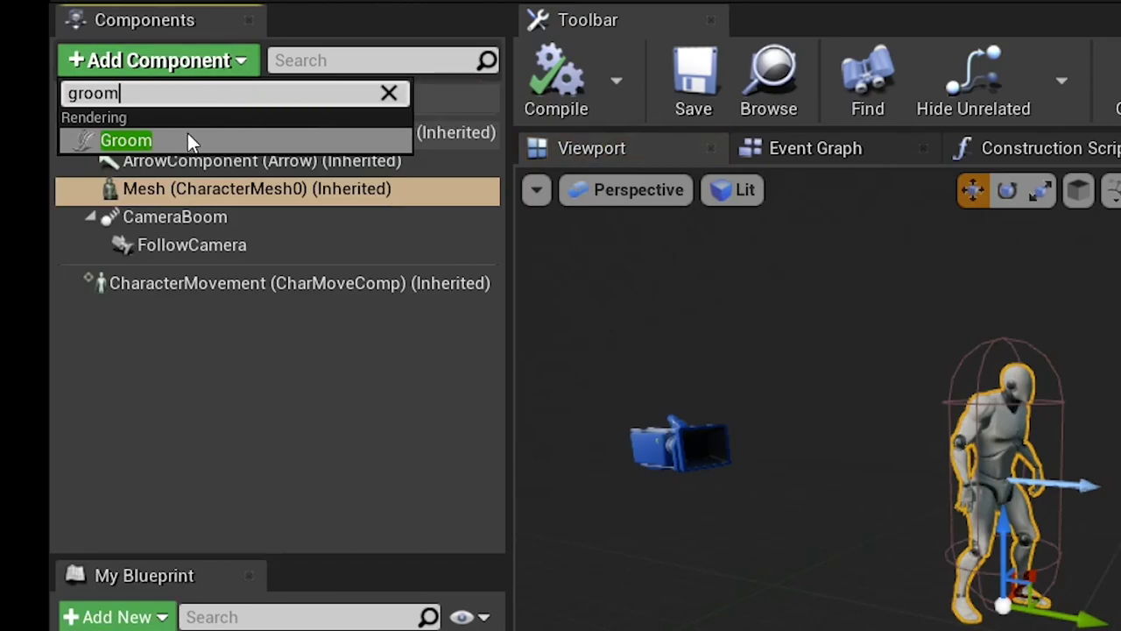
{"action": "left_click", "coordinate": [187, 140]}
{"action": "left_click", "coordinate": [948, 509]}
{"action": "left_click", "coordinate": [936, 252]}
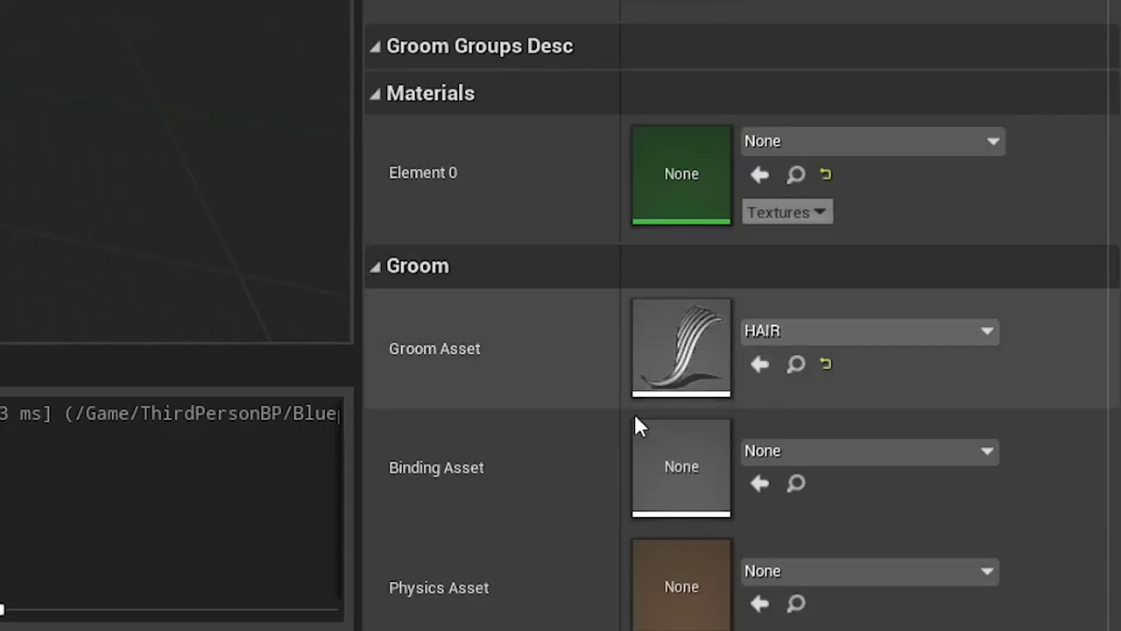
Create a HAIR binding for SK_Mannequin and assign HAIR_SK_Mannequin_Binding to the Groom component.
{"action": "scroll", "coordinate": [636, 421], "scroll_direction": "down", "scroll_amount": 1}
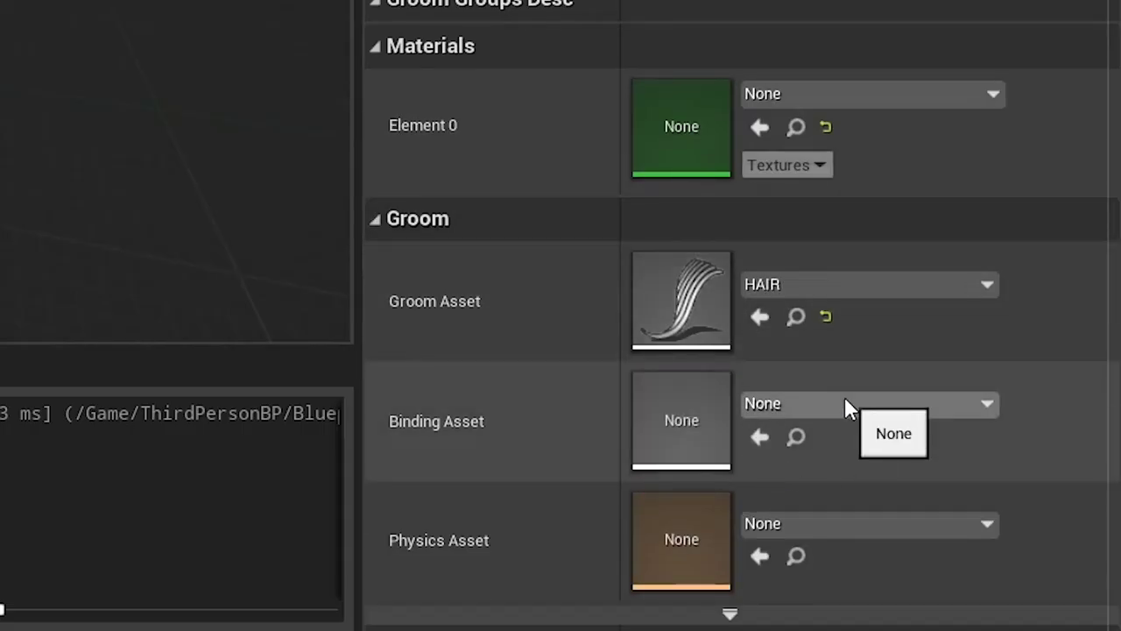
{"action": "left_click", "coordinate": [845, 403]}
{"action": "left_click", "coordinate": [517, 391]}
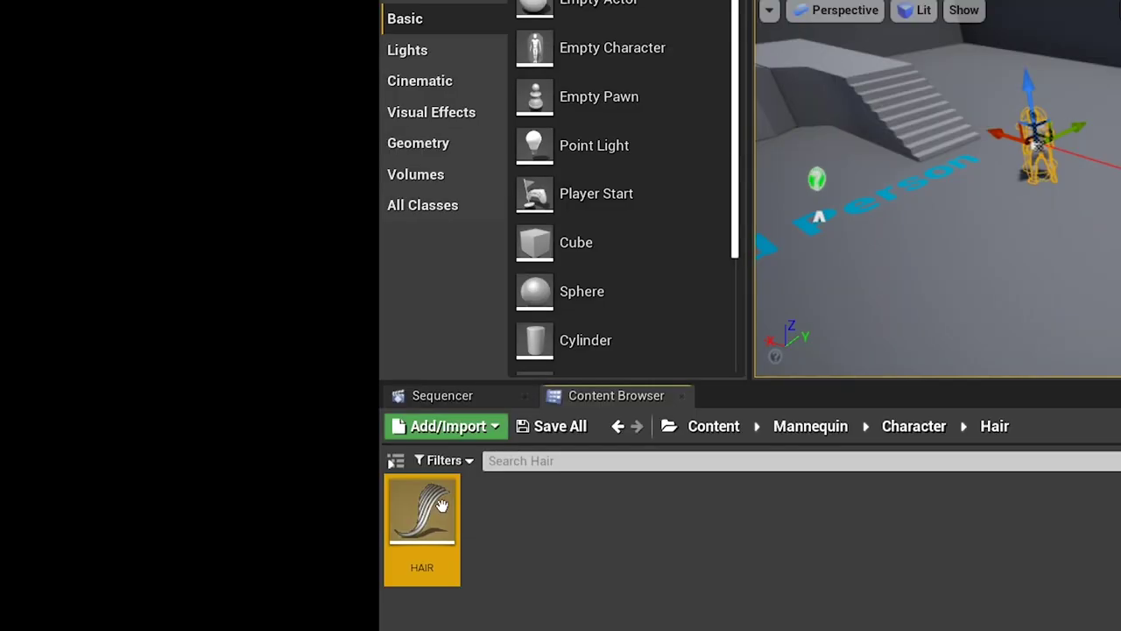
{"action": "right_click", "coordinate": [422, 522]}
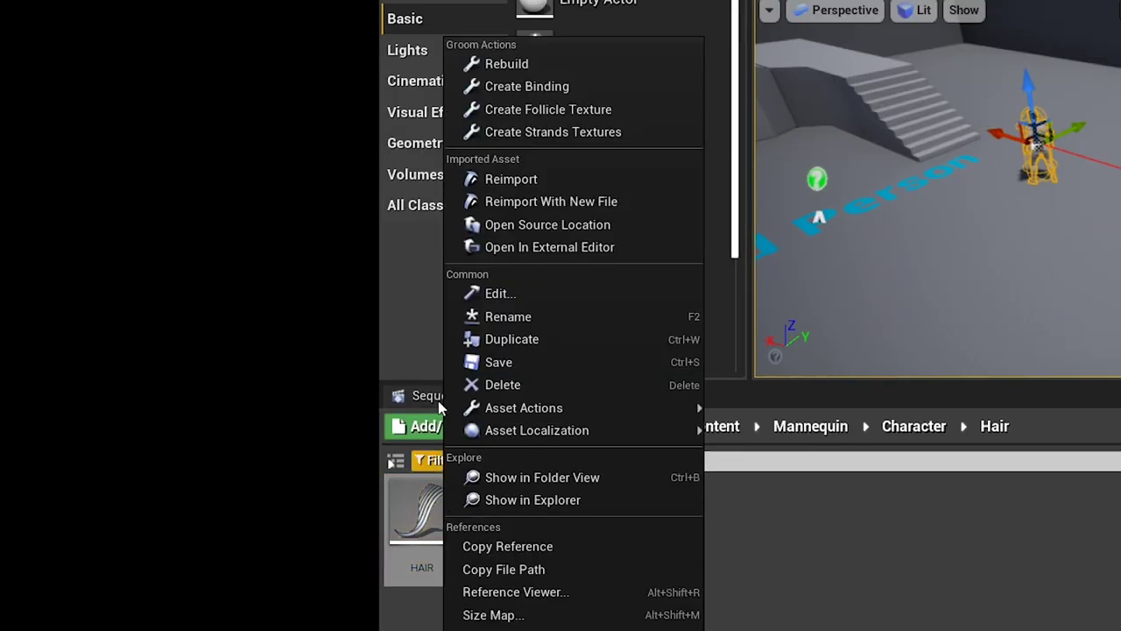
{"action": "left_click", "coordinate": [569, 87]}
{"action": "left_click", "coordinate": [666, 343]}
{"action": "left_click", "coordinate": [657, 52]}
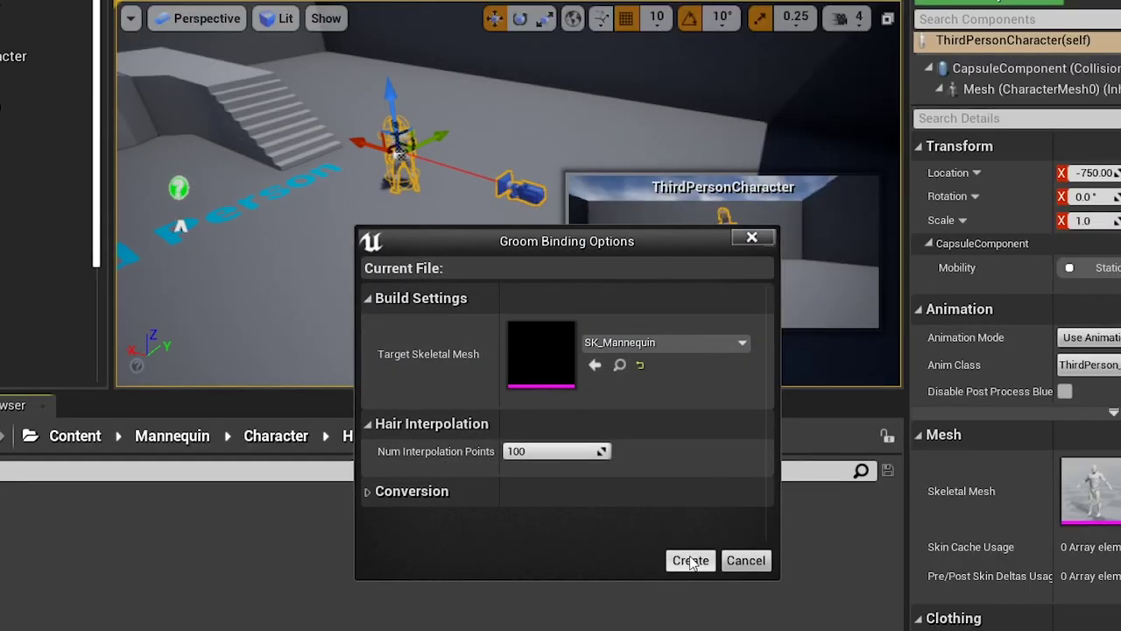
{"action": "left_click", "coordinate": [691, 560]}
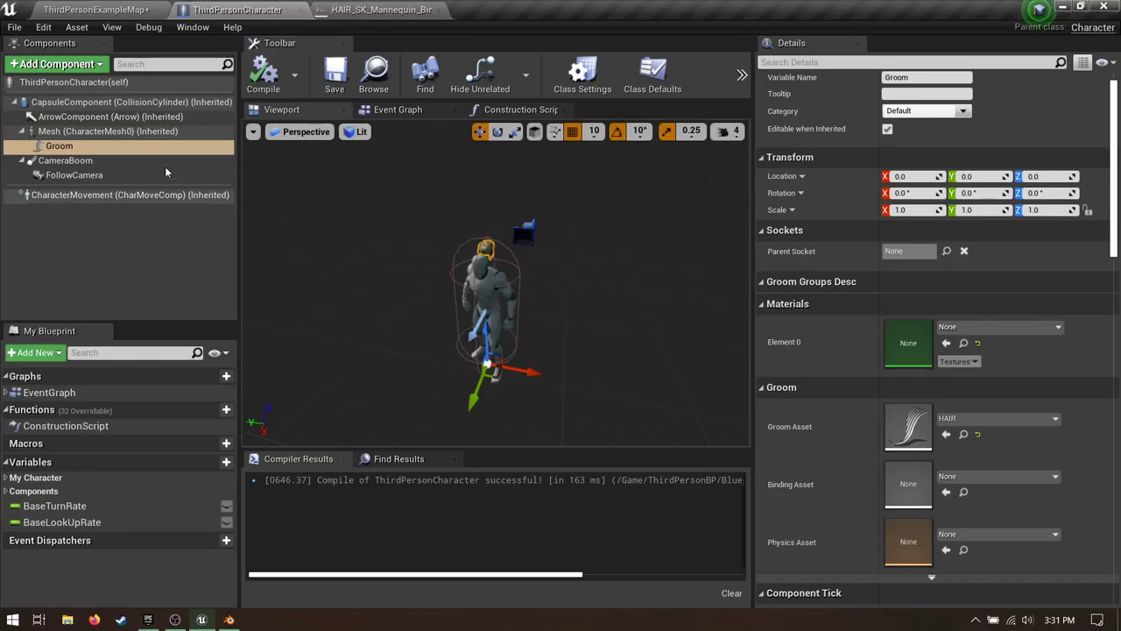
{"action": "left_click", "coordinate": [975, 476]}
{"action": "left_click", "coordinate": [964, 260]}
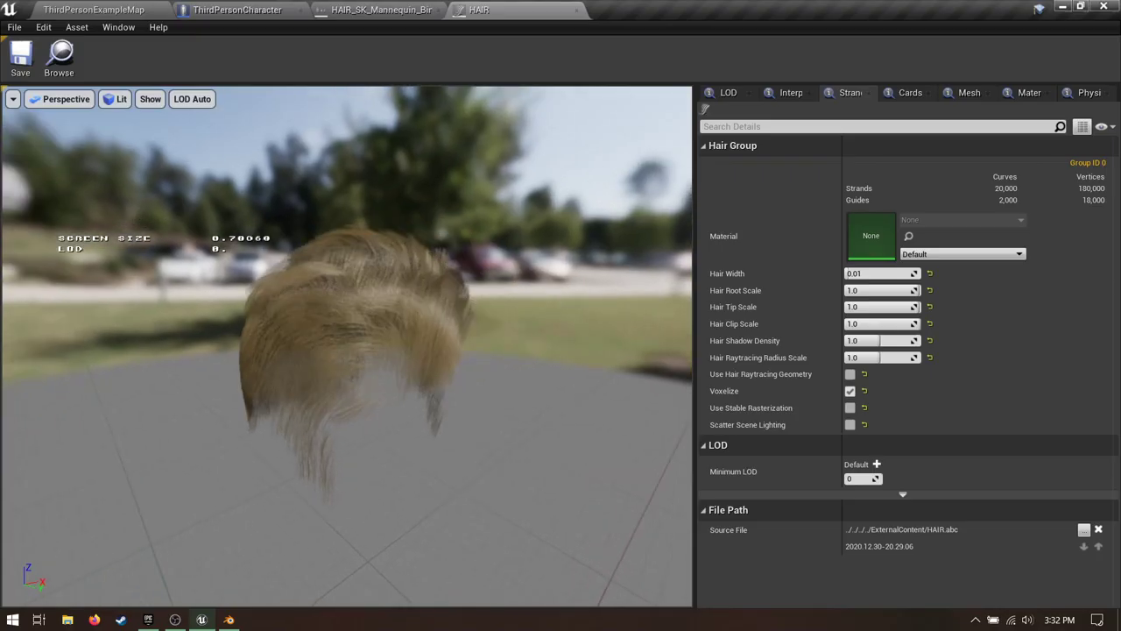
Set the HAIR groom's strand Hair Width to 0.02 to thicken the hair.
{"action": "left_click_drag", "start_coordinate": [432, 325], "coordinate": [490, 325]}
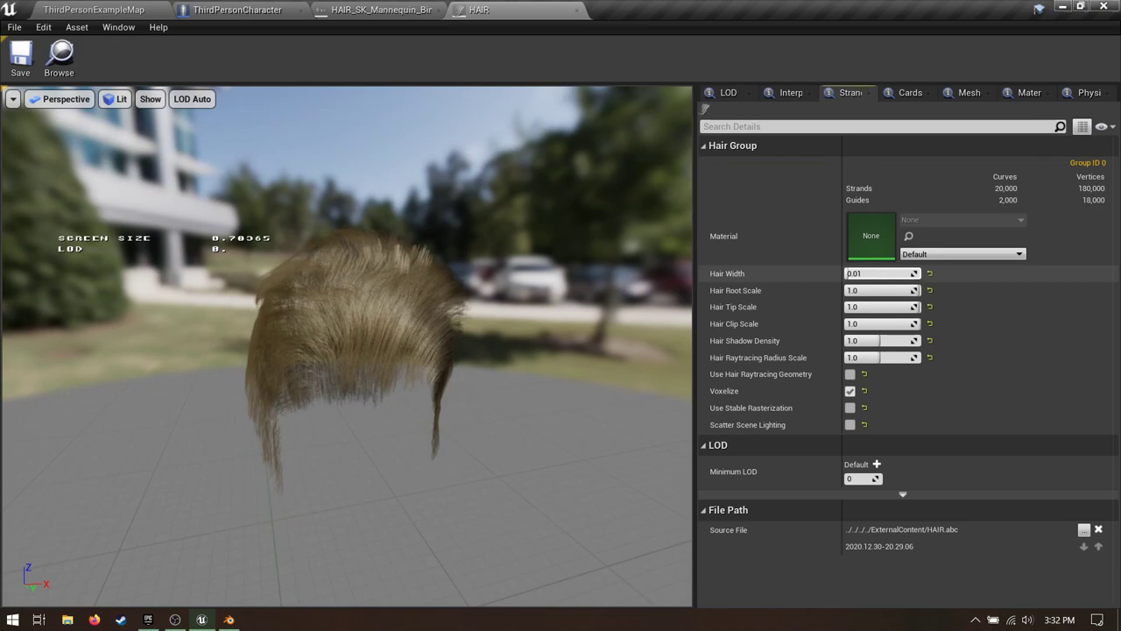
{"action": "left_click_drag", "start_coordinate": [886, 275], "coordinate": [884, 275]}
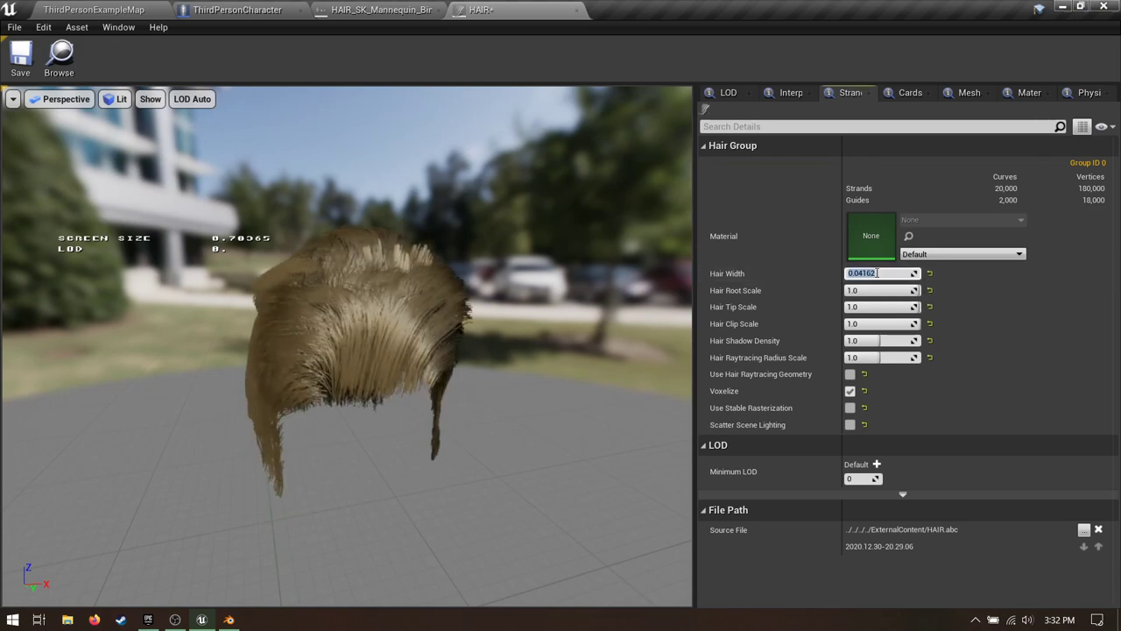
{"action": "type", "text": "0.02"}
{"action": "key", "text": "Return"}
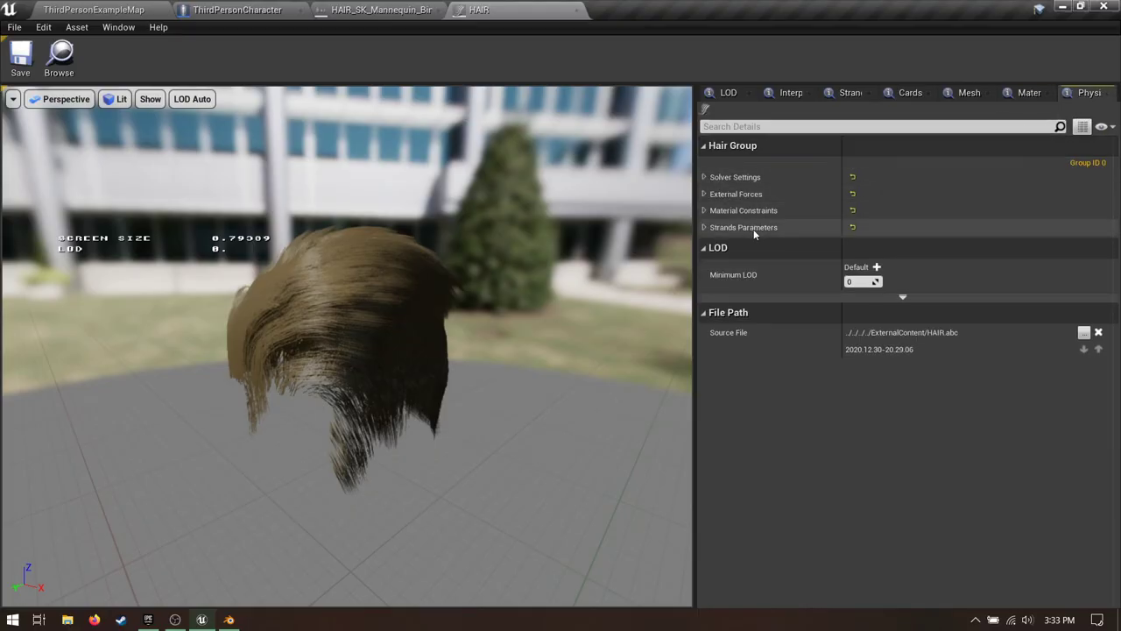
Tick Enable Simulation under the groom's Solver Settings and bring the level camera near the character.
{"action": "left_click", "coordinate": [704, 177]}
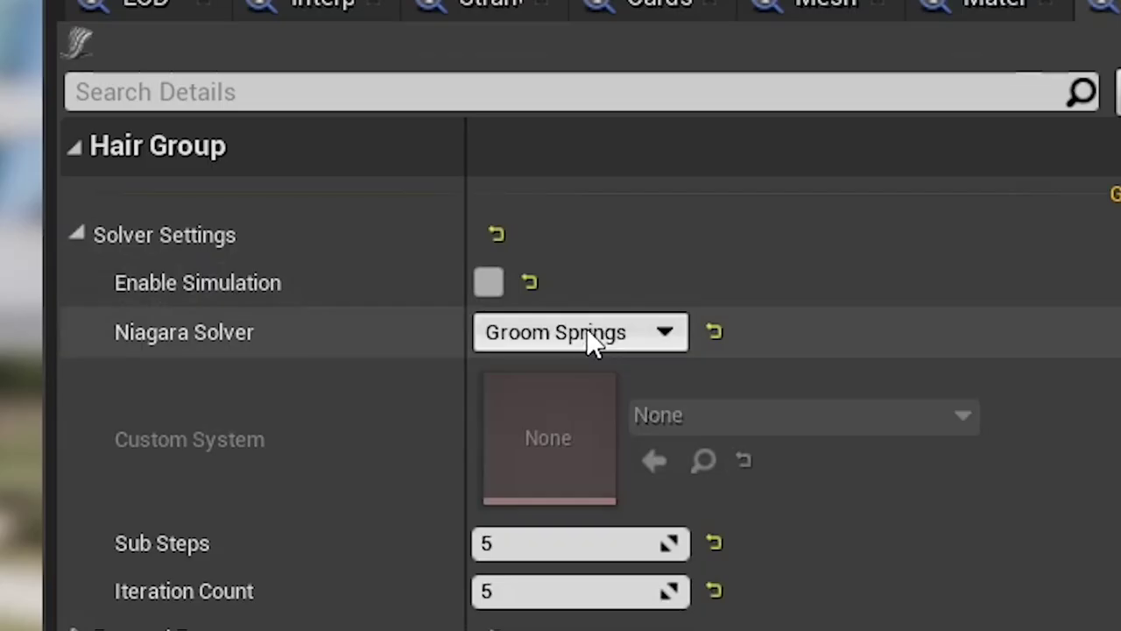
{"action": "left_click", "coordinate": [489, 282]}
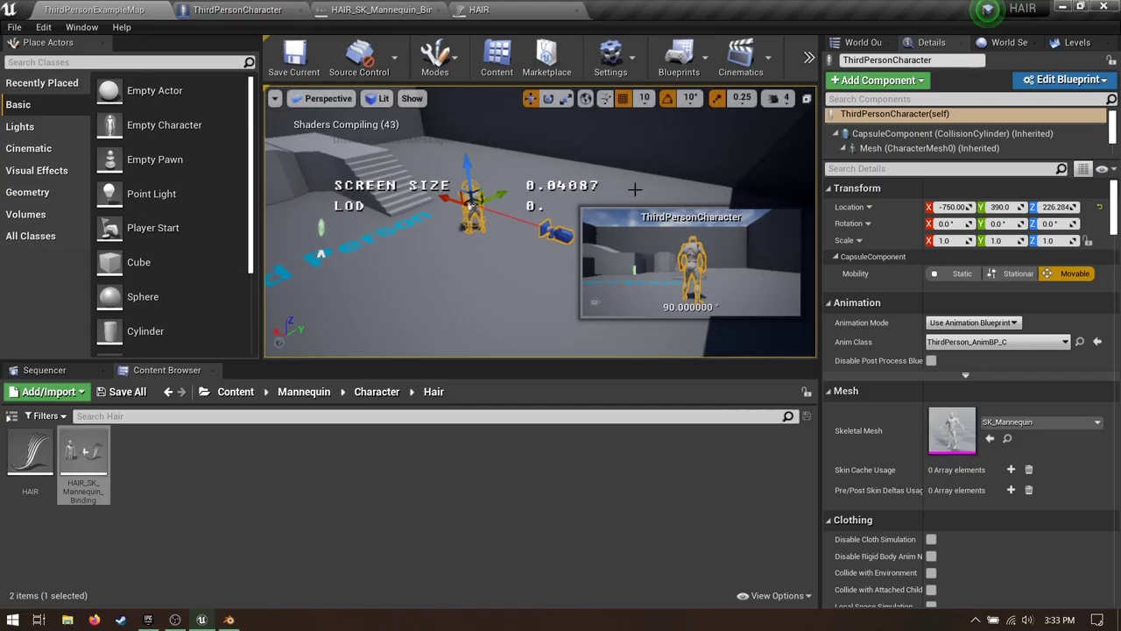
{"action": "left_click_drag", "start_coordinate": [634, 189], "coordinate": [450, 161]}
{"action": "left_click_drag", "start_coordinate": [392, 125], "coordinate": [443, 155]}
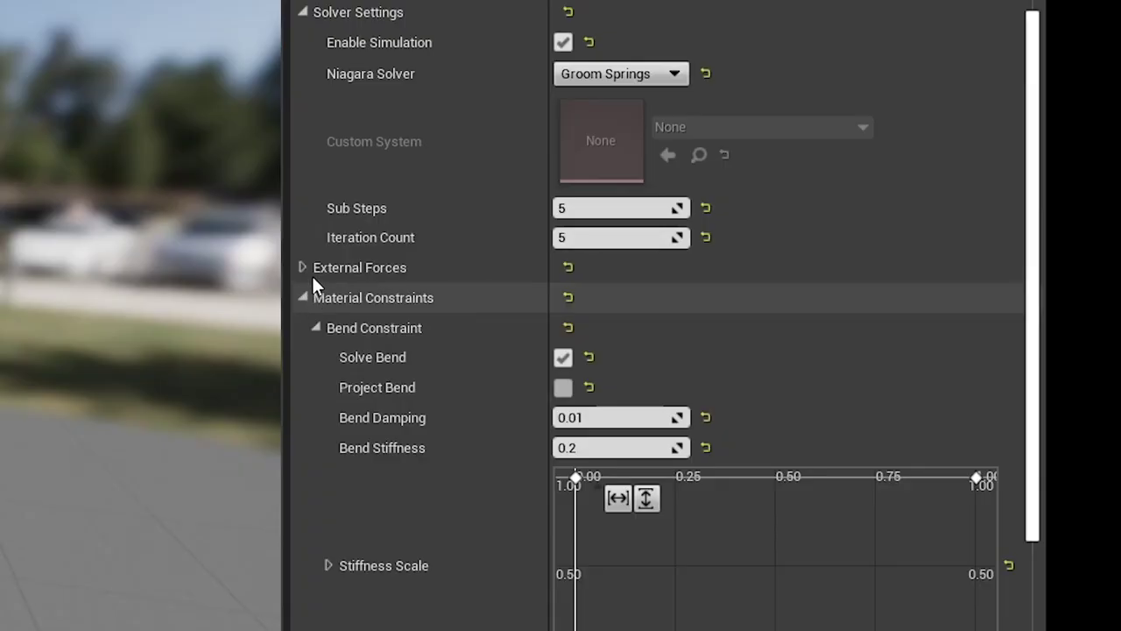
Expand External Forces, then run the character back and forth to test the hair physics.
{"action": "left_click", "coordinate": [304, 270]}
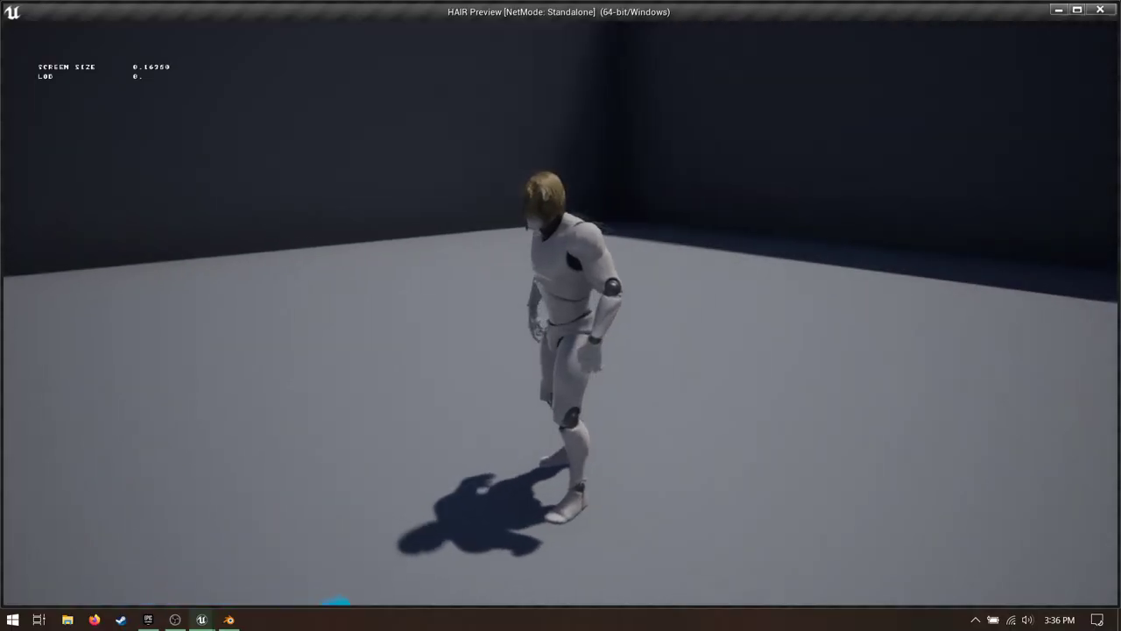
{"action": "key", "text": "w"}
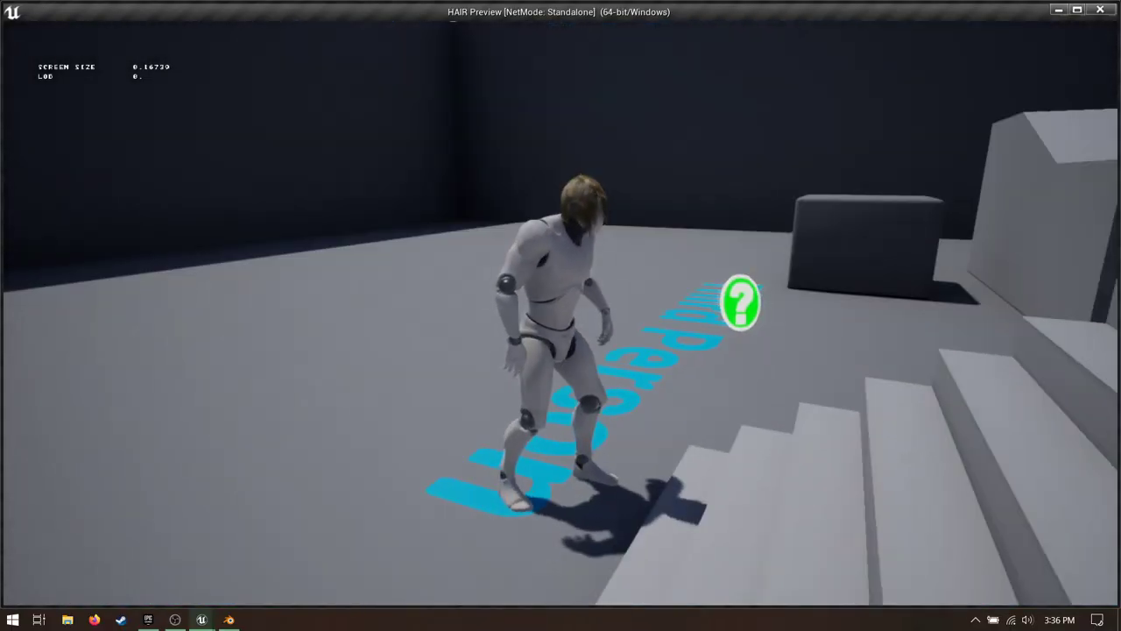
{"action": "key", "text": "s"}
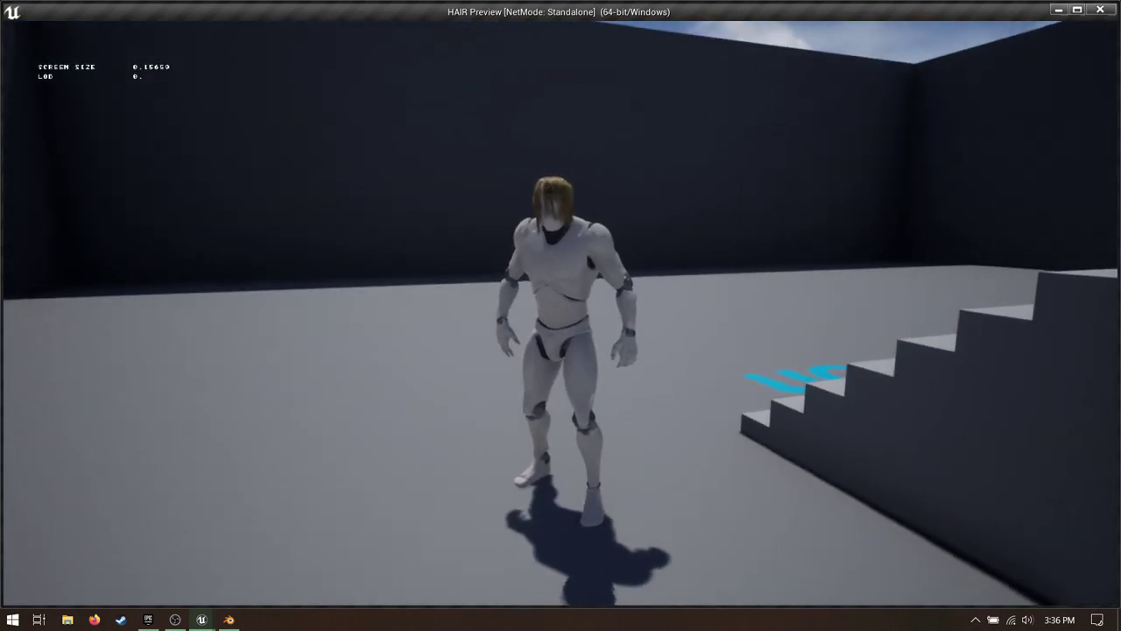
{"action": "key", "text": "w"}
{"action": "key", "text": "s"}
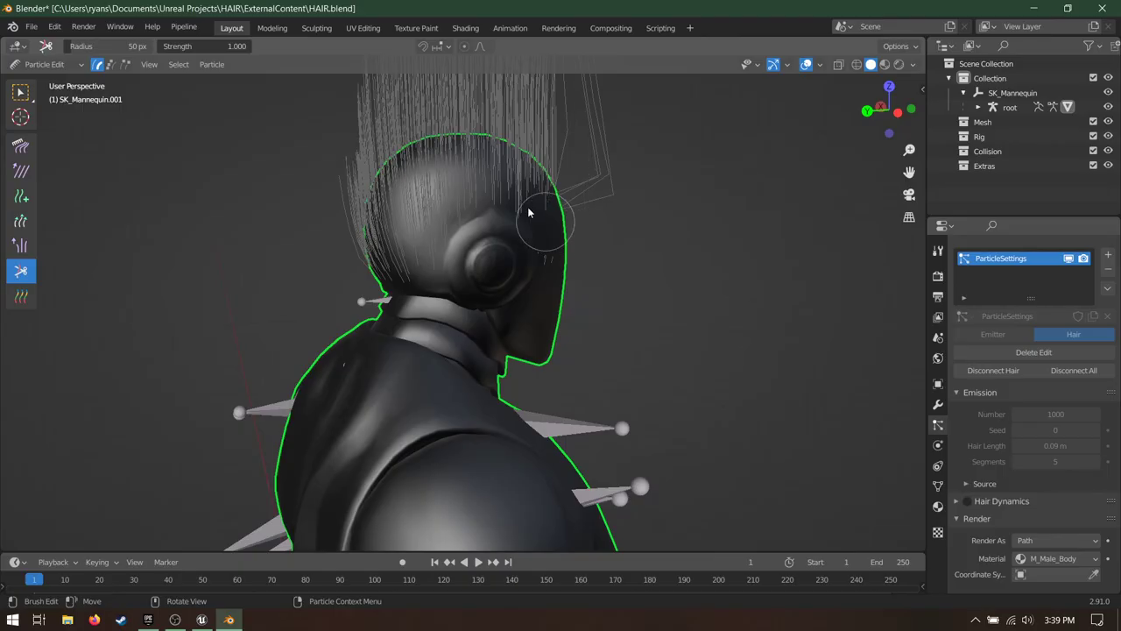
Orbit the view around the mannequin's head to prepare combing the mohawk.
{"action": "middle_click_drag", "start_coordinate": [434, 226], "coordinate": [438, 249]}
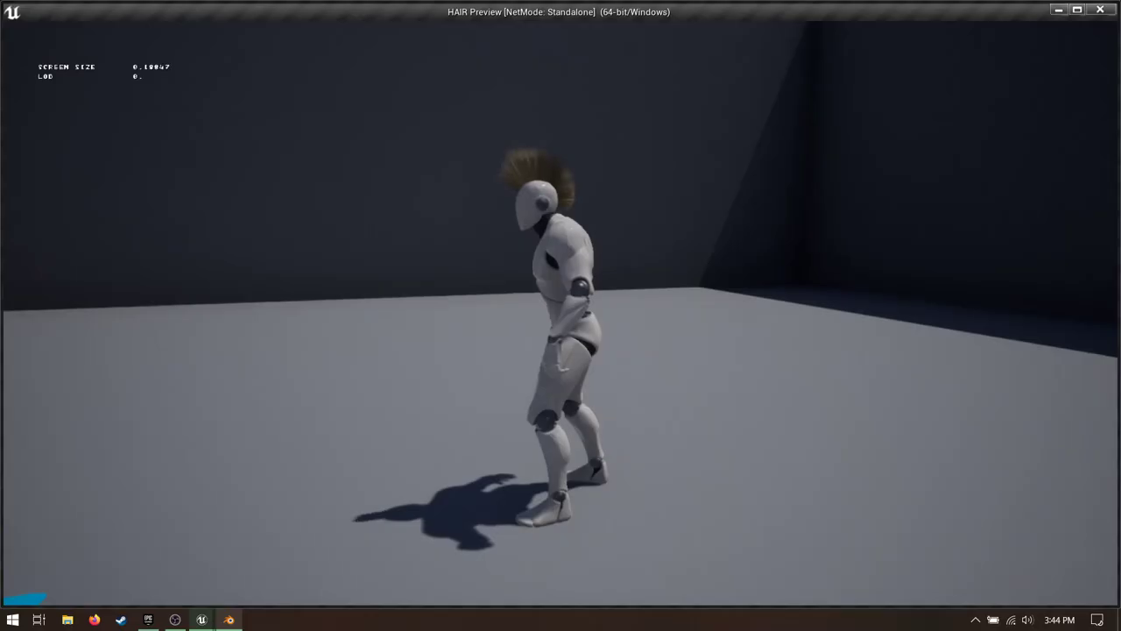
{"action": "key", "text": "w"}
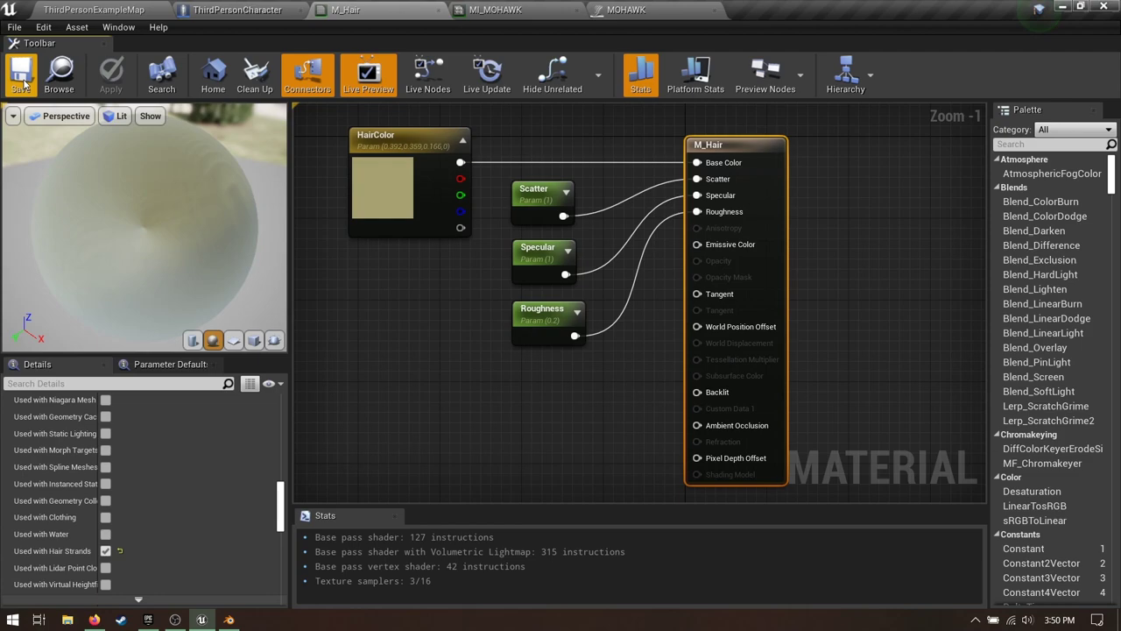
Browse the M_Hair material settings and pick a new pink HairColor.
{"action": "left_click", "coordinate": [701, 290]}
{"action": "scroll", "coordinate": [157, 525], "scroll_direction": "down", "scroll_amount": 10}
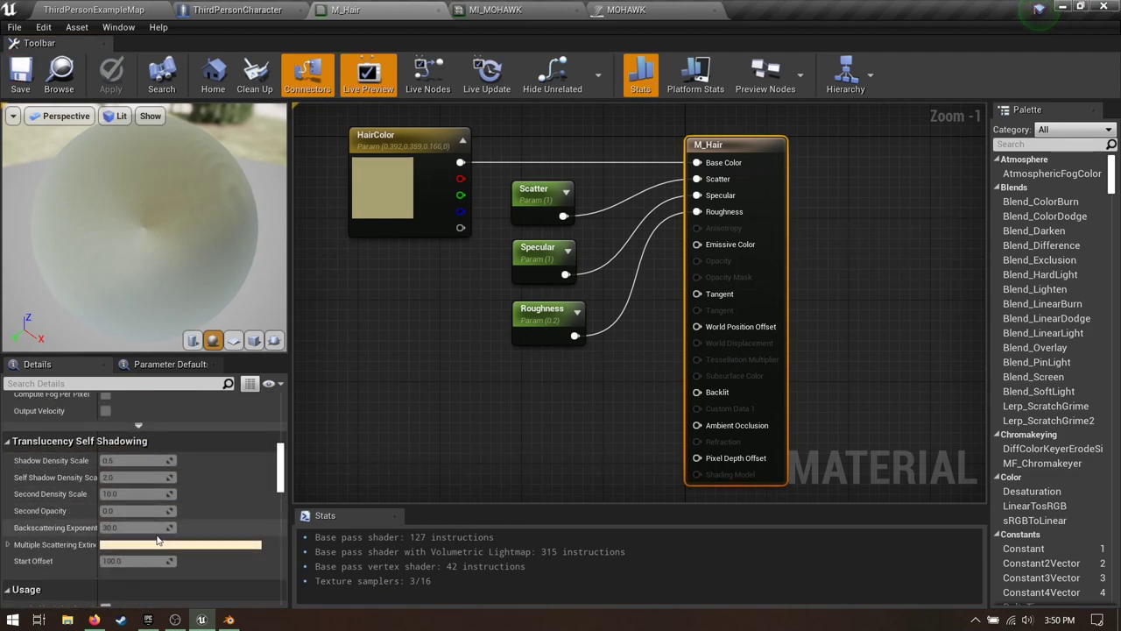
{"action": "scroll", "coordinate": [153, 534], "scroll_direction": "down", "scroll_amount": 8}
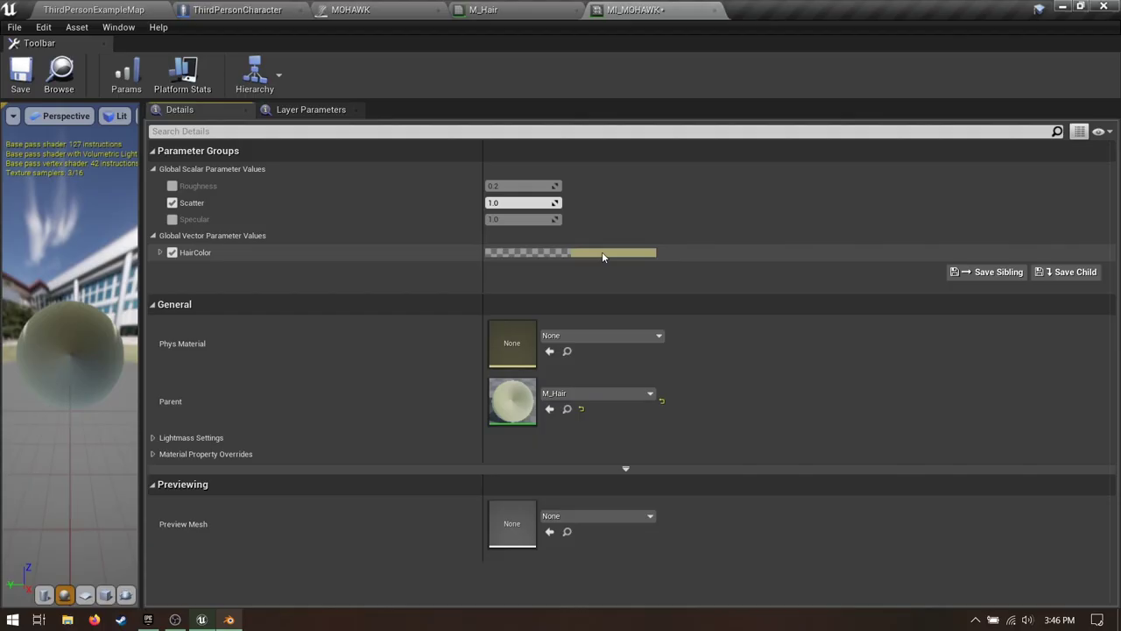
{"action": "left_click", "coordinate": [602, 251]}
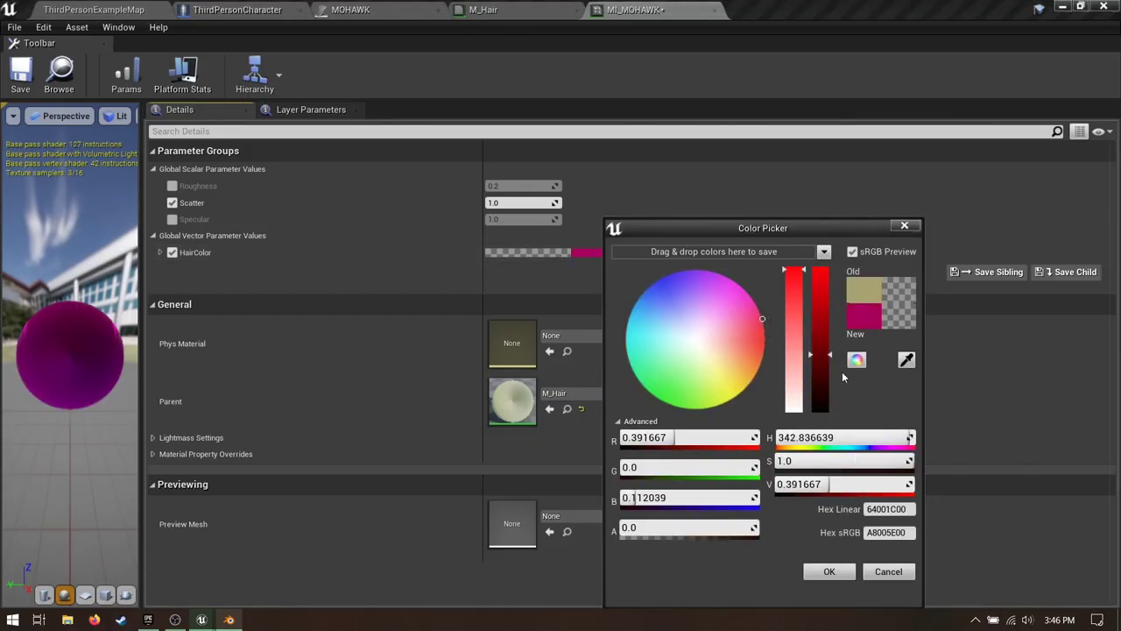